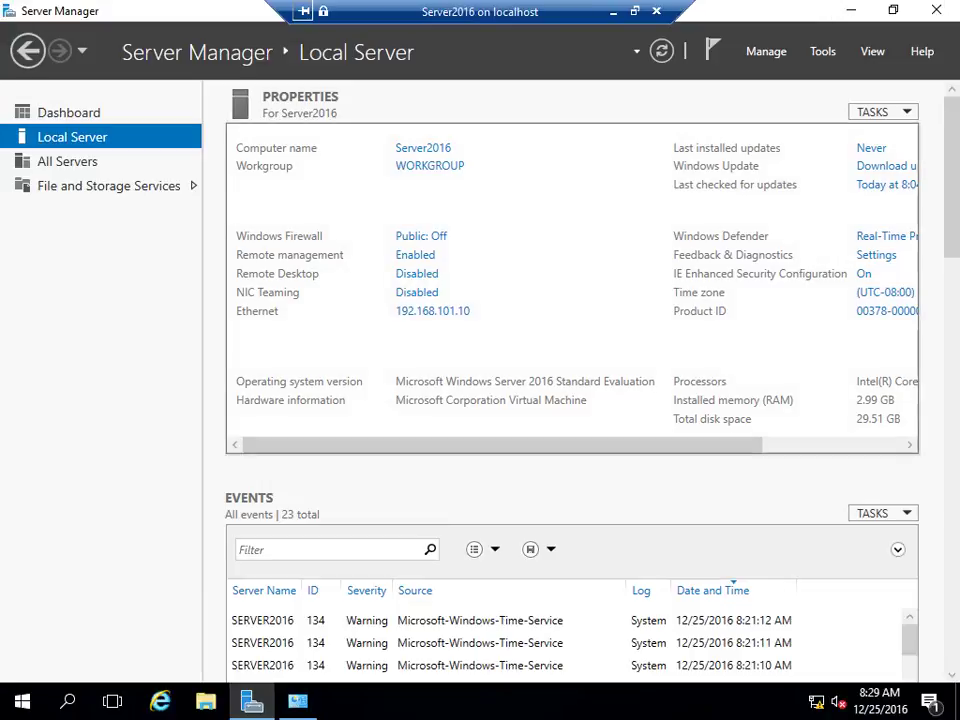
# Check the system properties and network adapter connections, then close those windows
pyautogui.press('super+Pause')
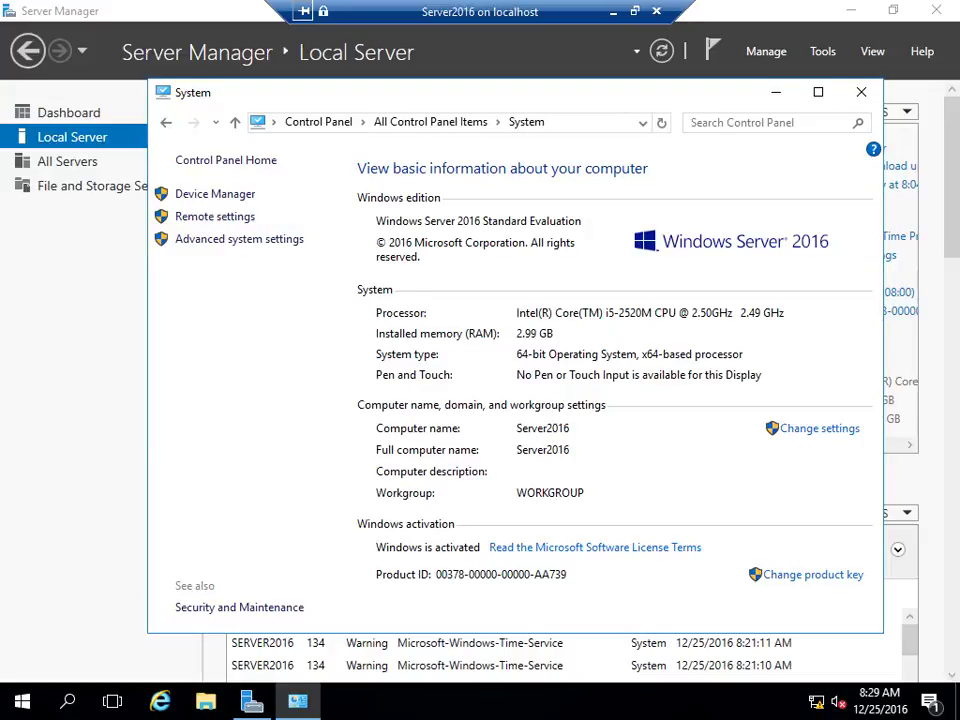
pyautogui.click(861, 92)
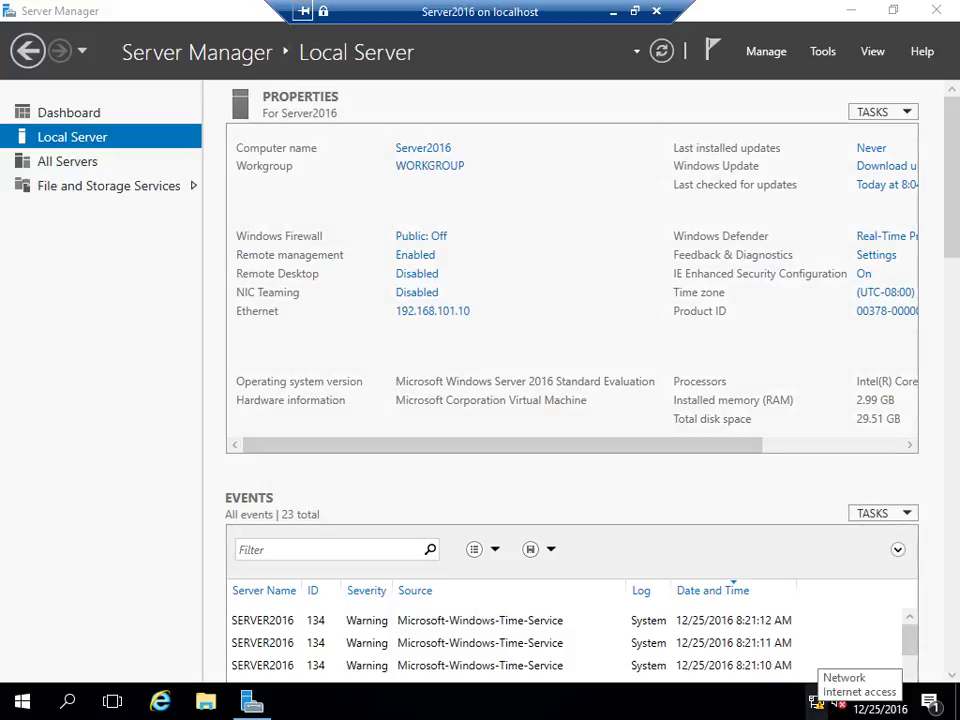
pyautogui.rightClick(817, 702)
pyautogui.click(800, 688)
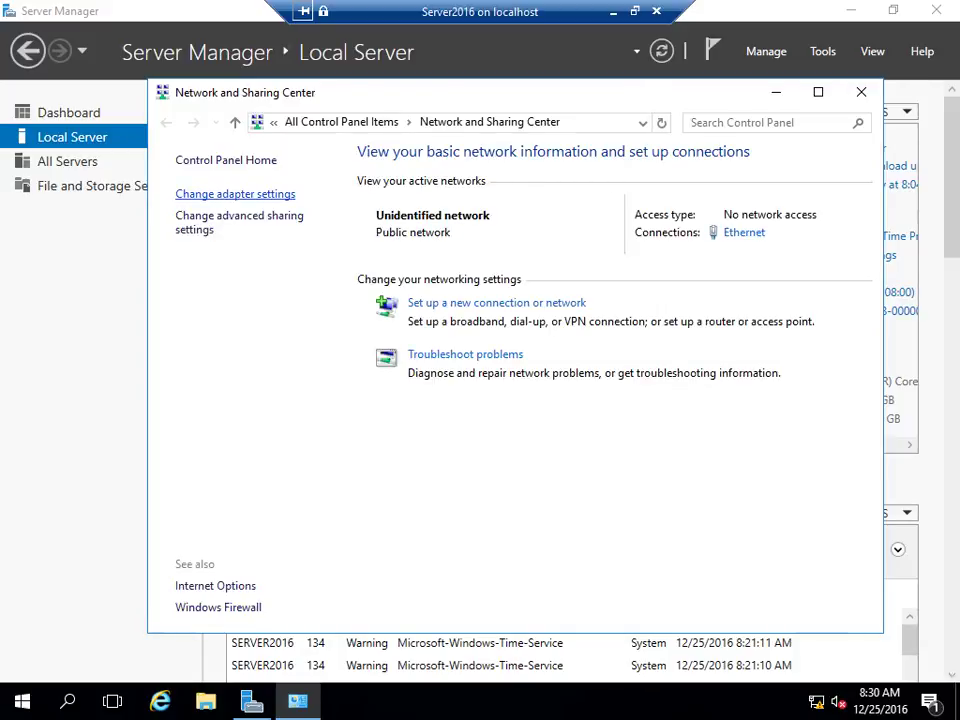
pyautogui.click(235, 194)
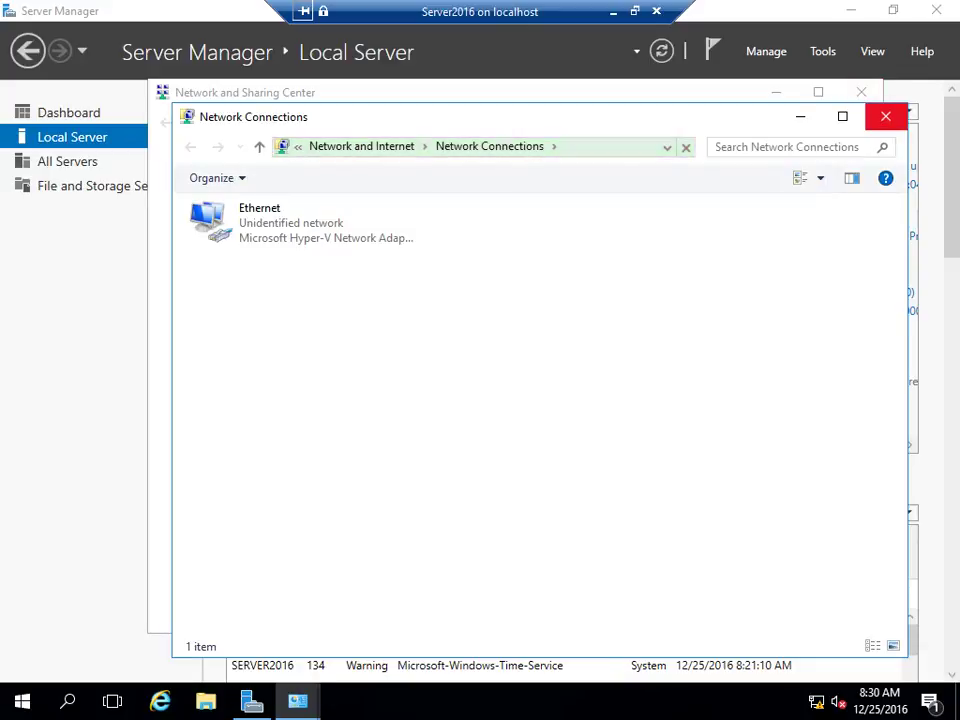
pyautogui.click(885, 116)
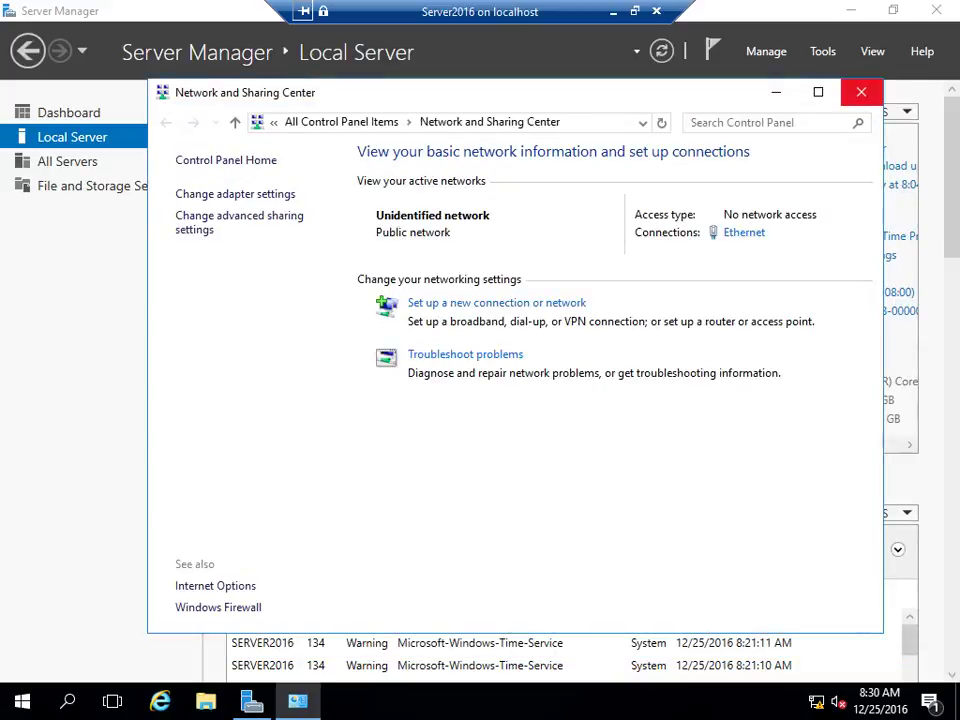
pyautogui.click(861, 92)
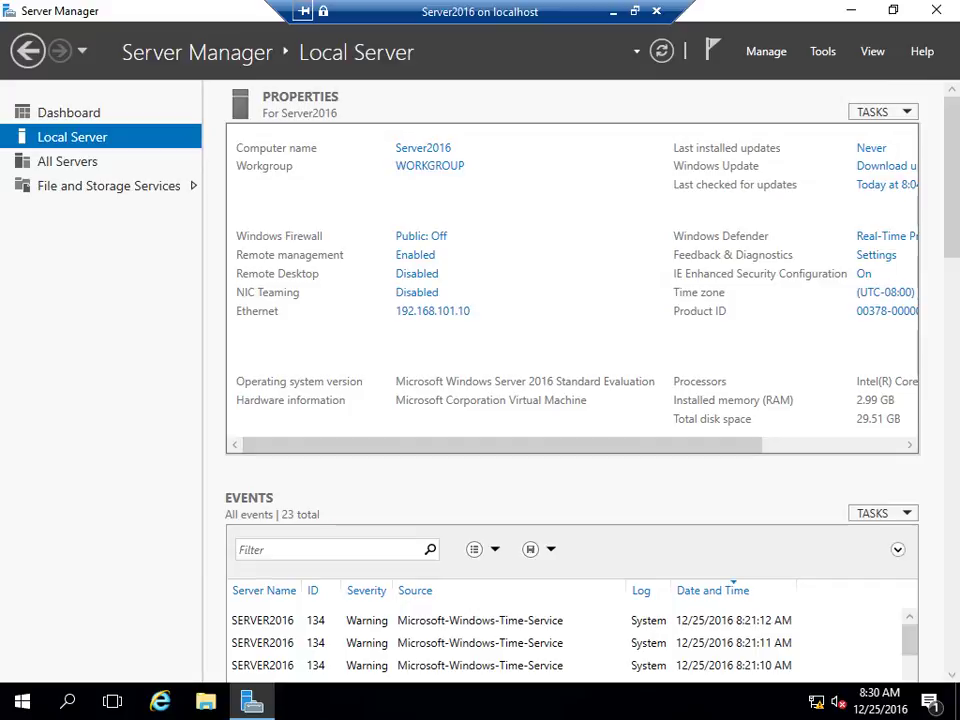
# Launch Add Roles and Features with role-based installation targeting Server2016
pyautogui.click(766, 51)
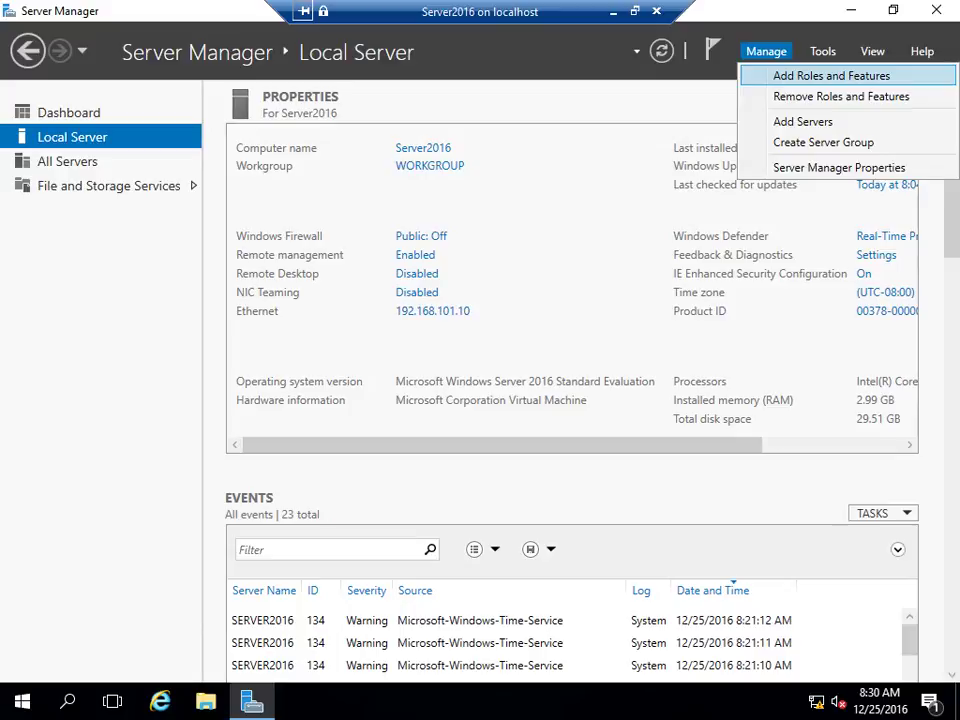
pyautogui.click(831, 75)
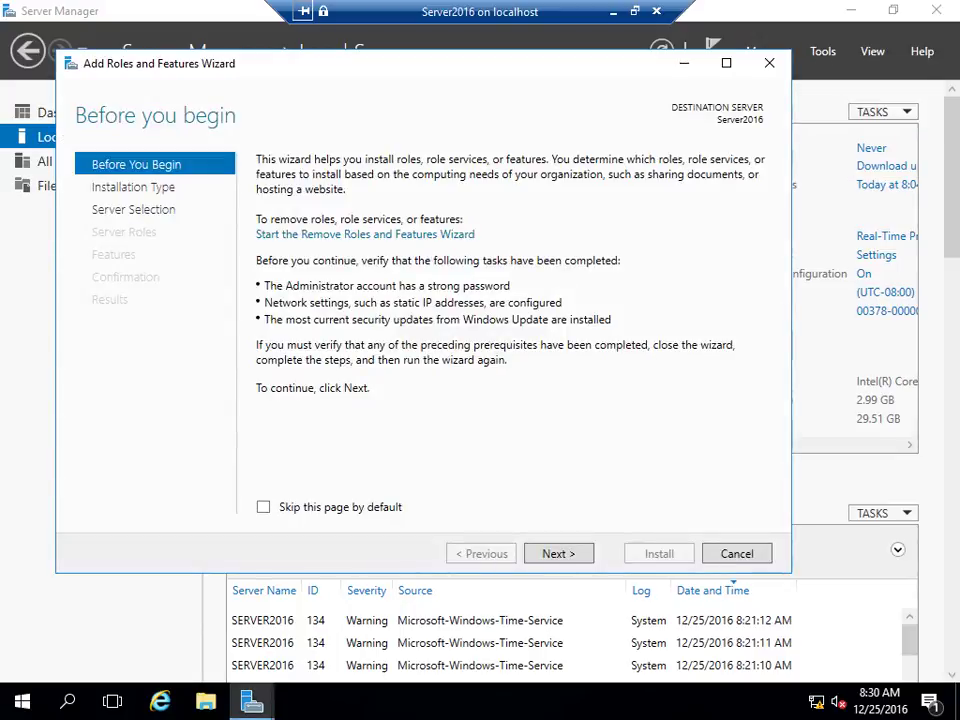
pyautogui.press('Return')
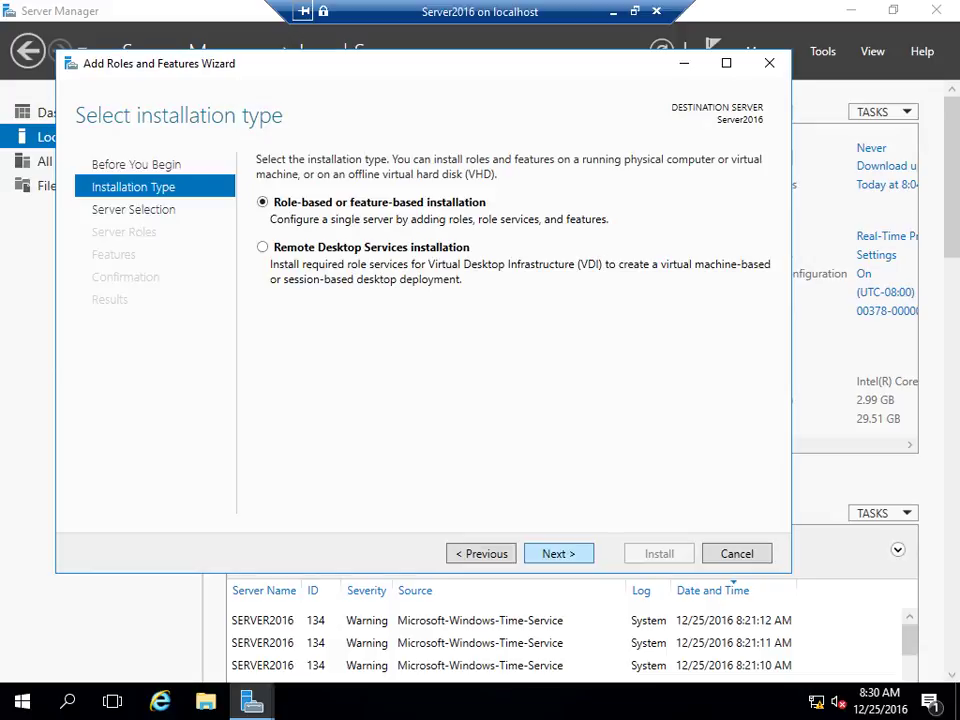
pyautogui.press('Return')
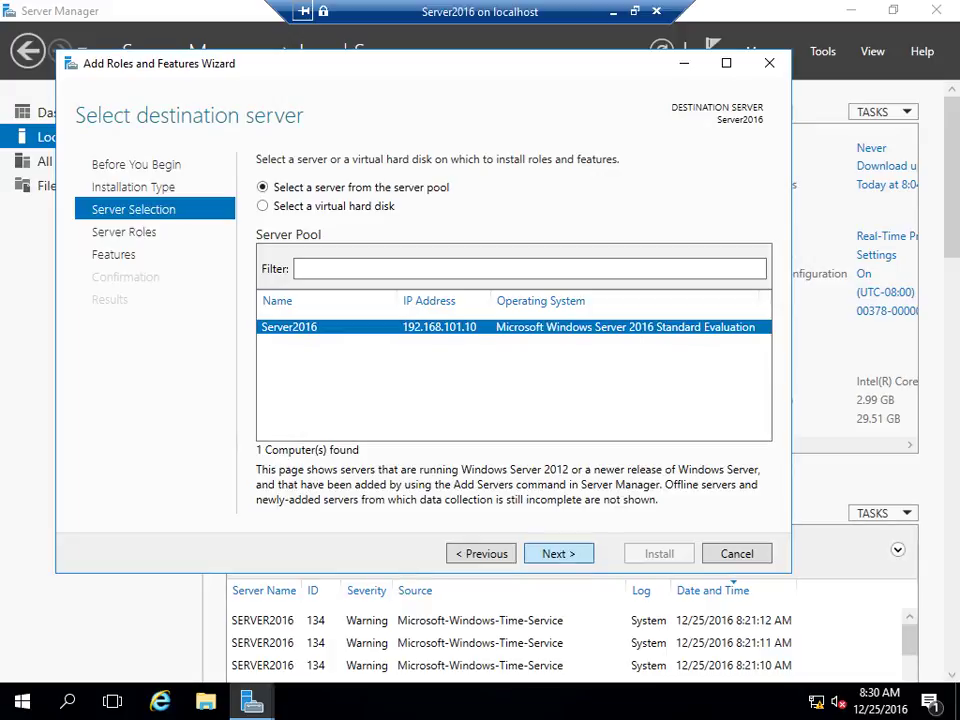
pyautogui.press('Return')
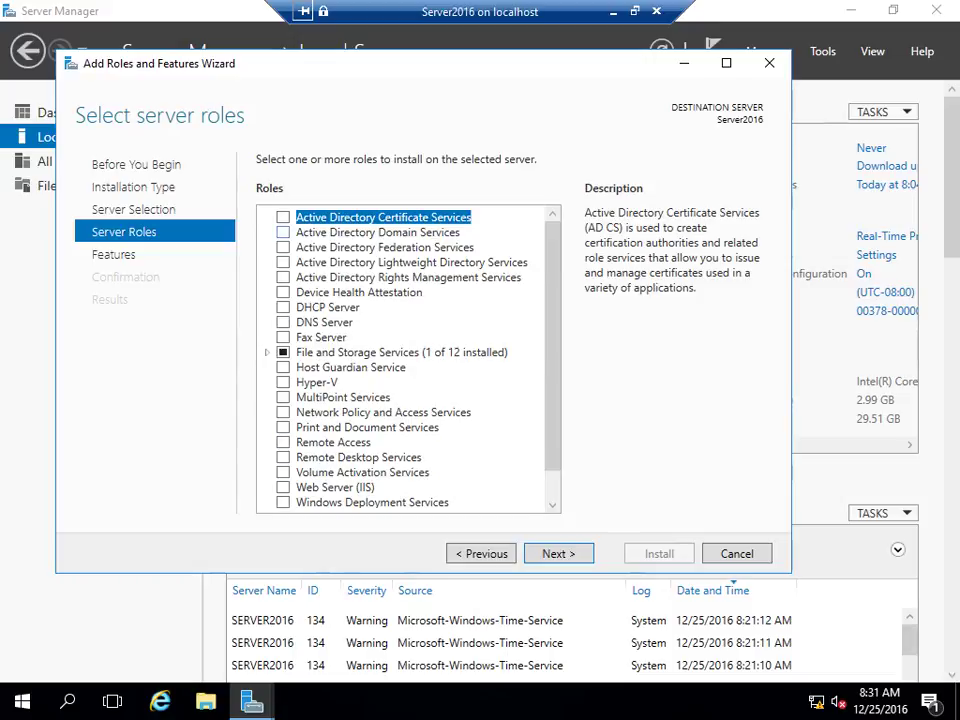
# Select Active Directory Domain Services and DNS Server along with their required management tools
pyautogui.click(283, 232)
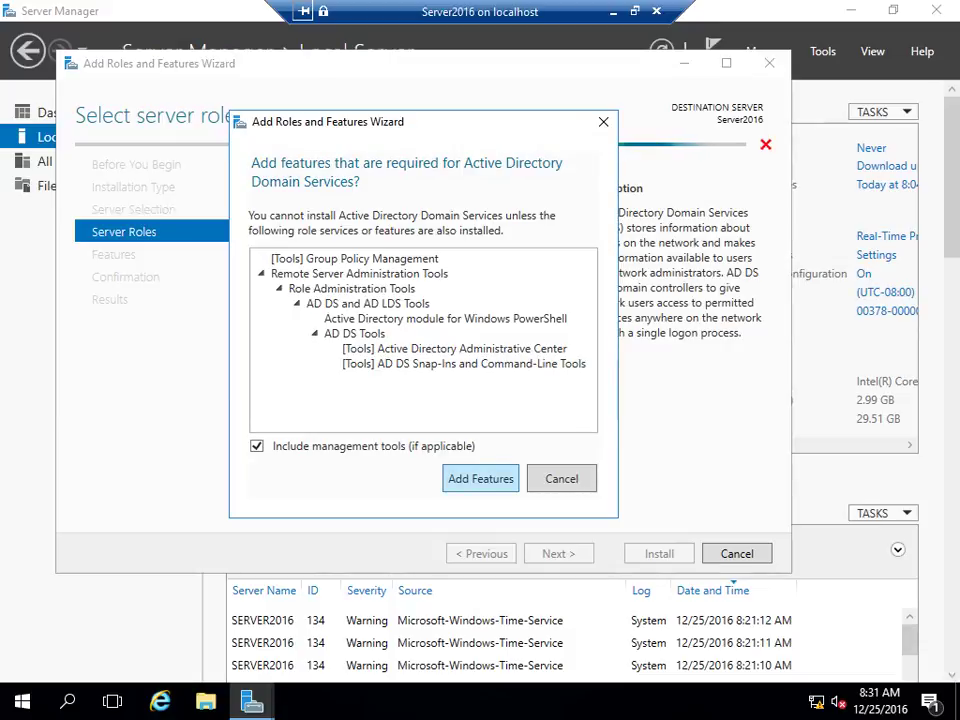
pyautogui.press('Return')
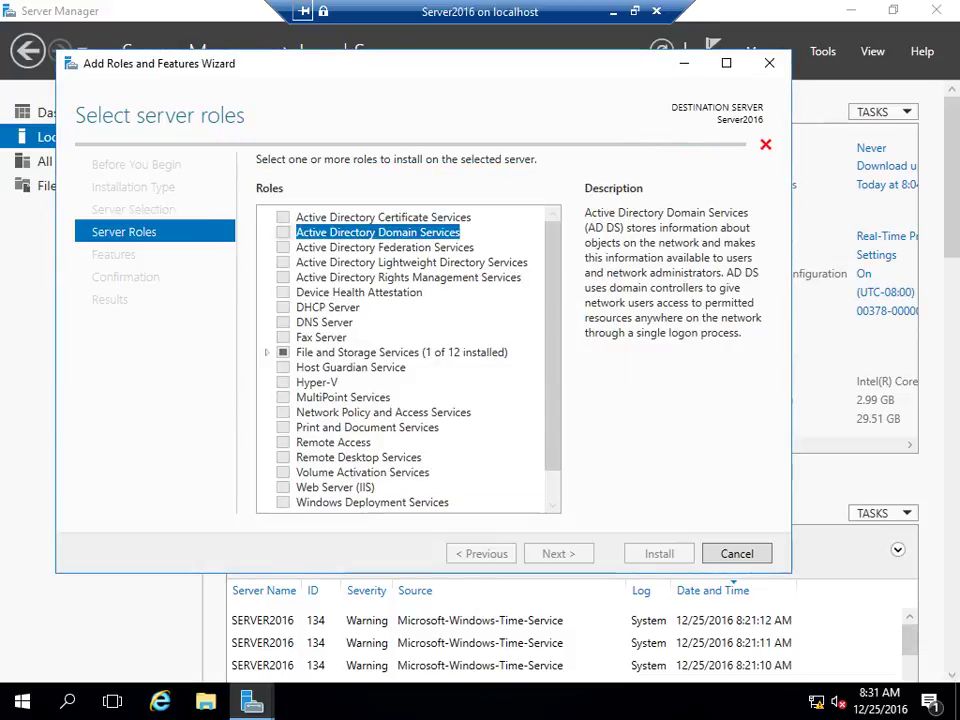
pyautogui.scroll(-1, 408, 360)
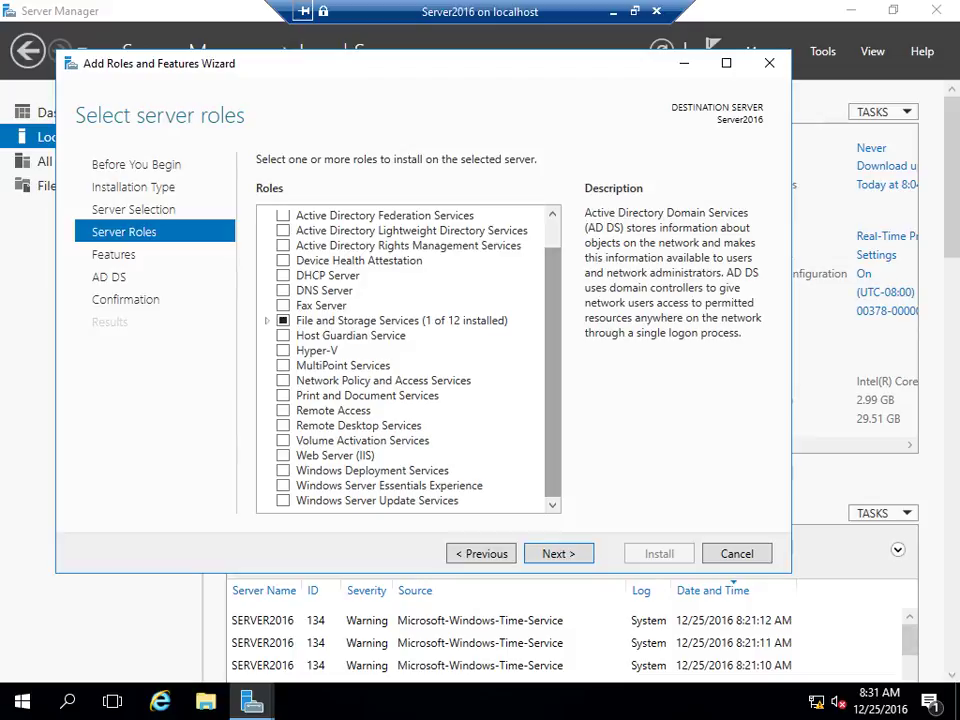
pyautogui.click(283, 290)
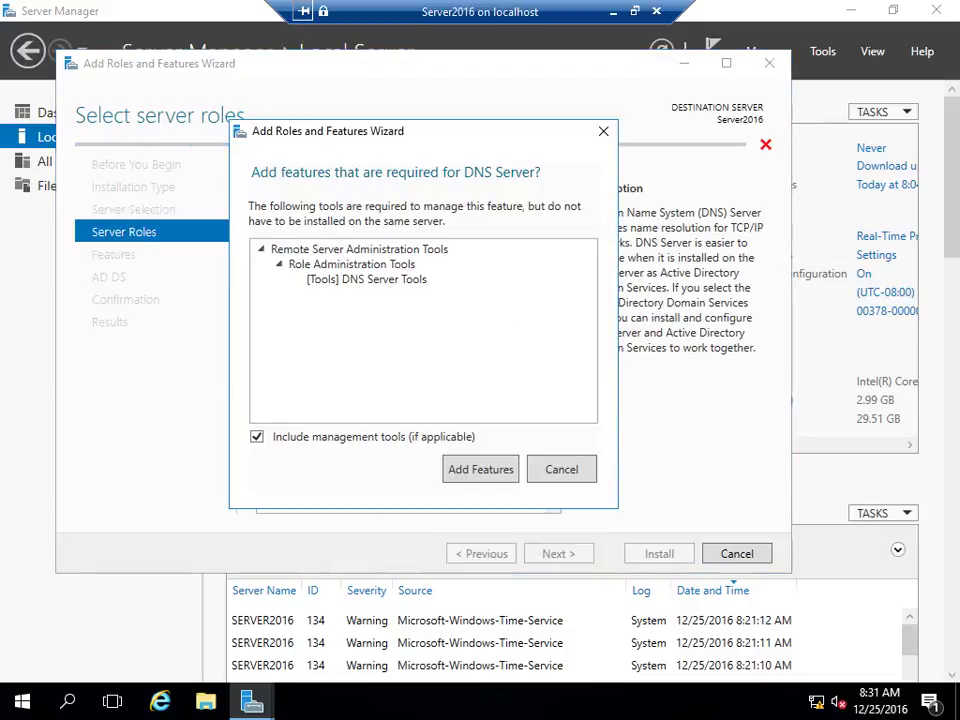
pyautogui.press('Escape')
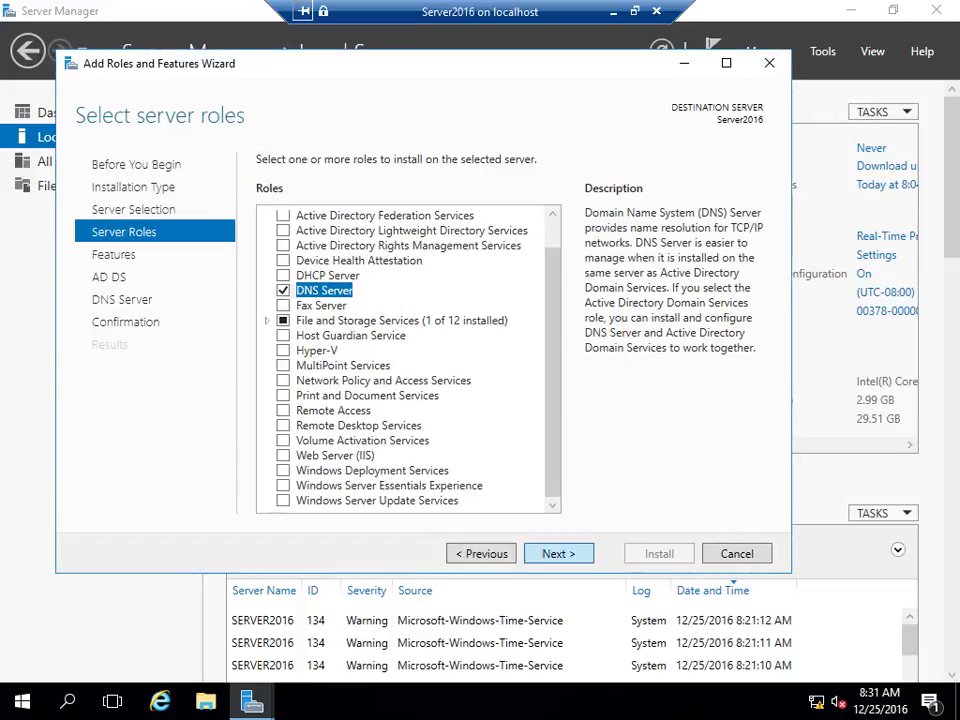
# Advance past the Features, AD DS and DNS Server pages to the confirmation page
pyautogui.click(558, 553)
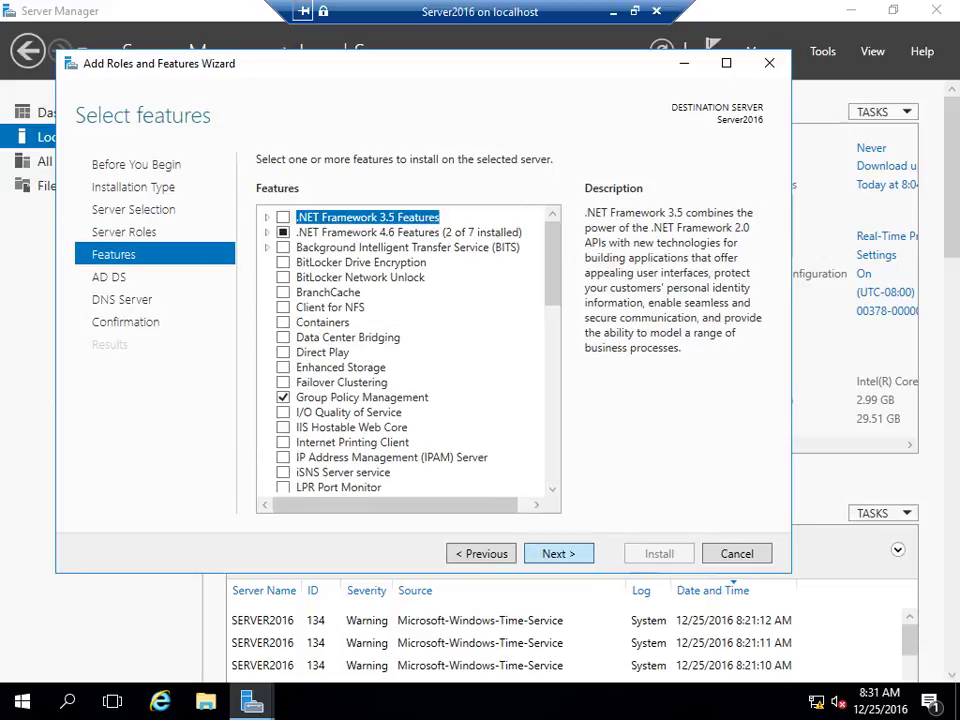
pyautogui.click(558, 553)
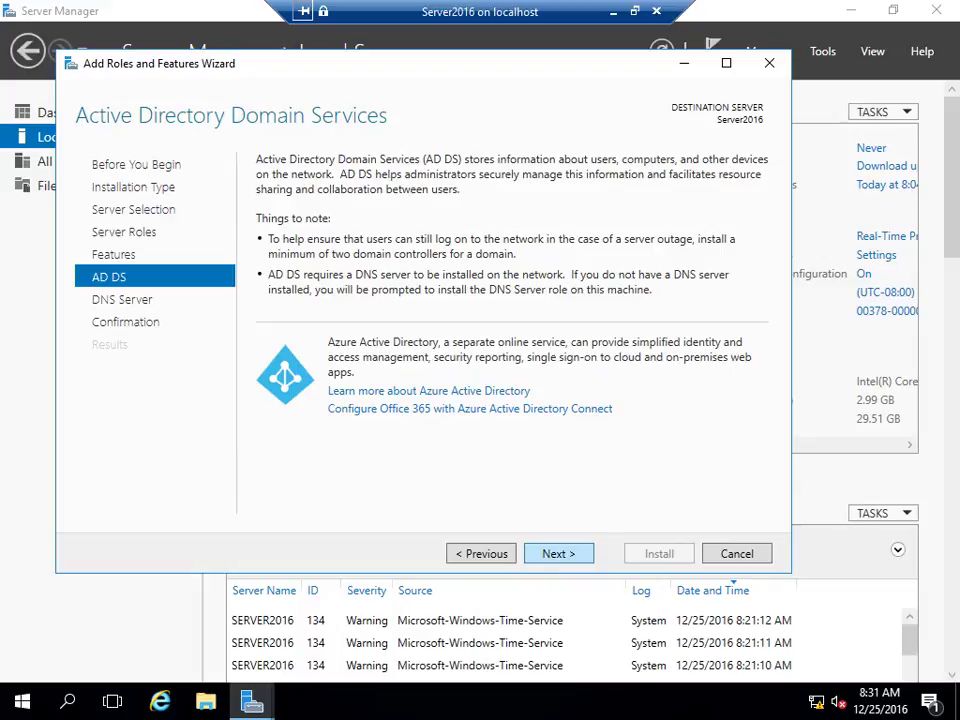
pyautogui.click(558, 553)
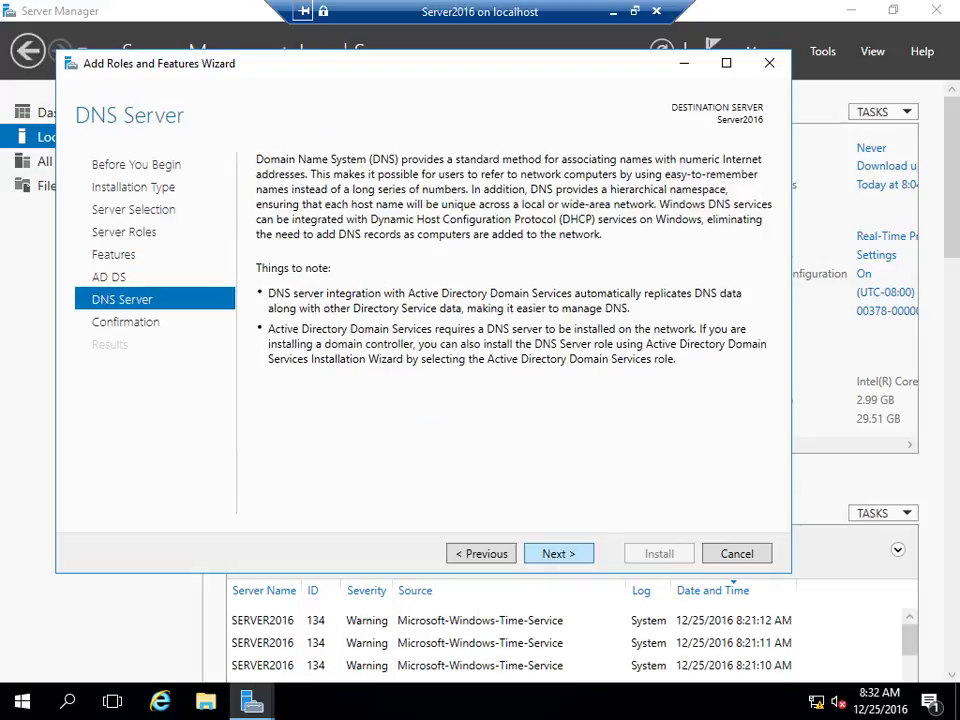
pyautogui.click(558, 553)
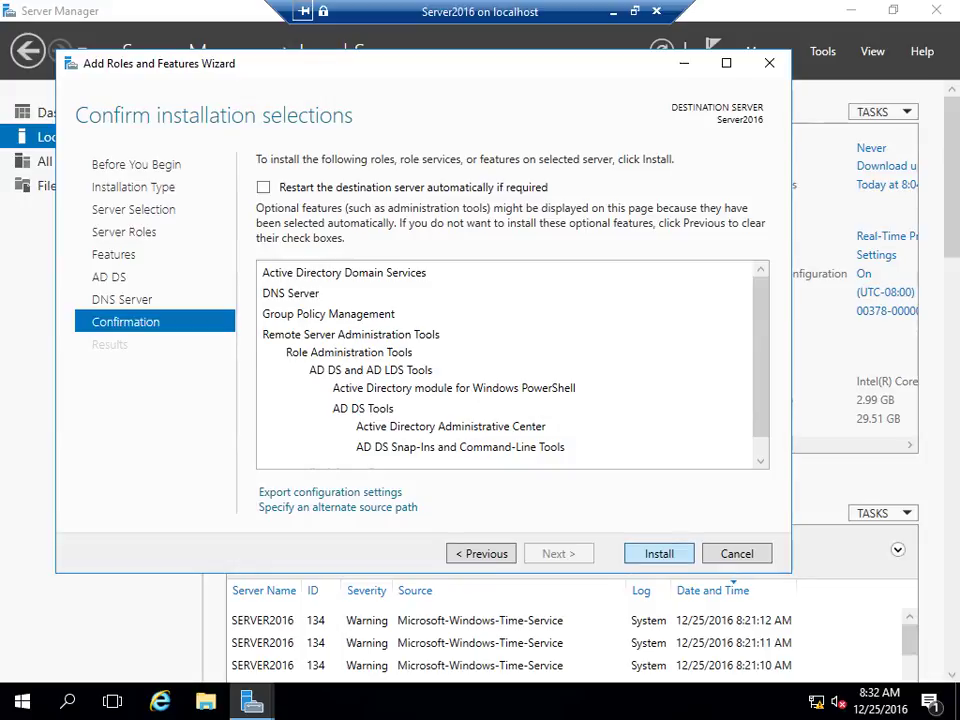
# Install AD DS and DNS Server on Server2016 and close the wizard once it succeeds
pyautogui.click(659, 553)
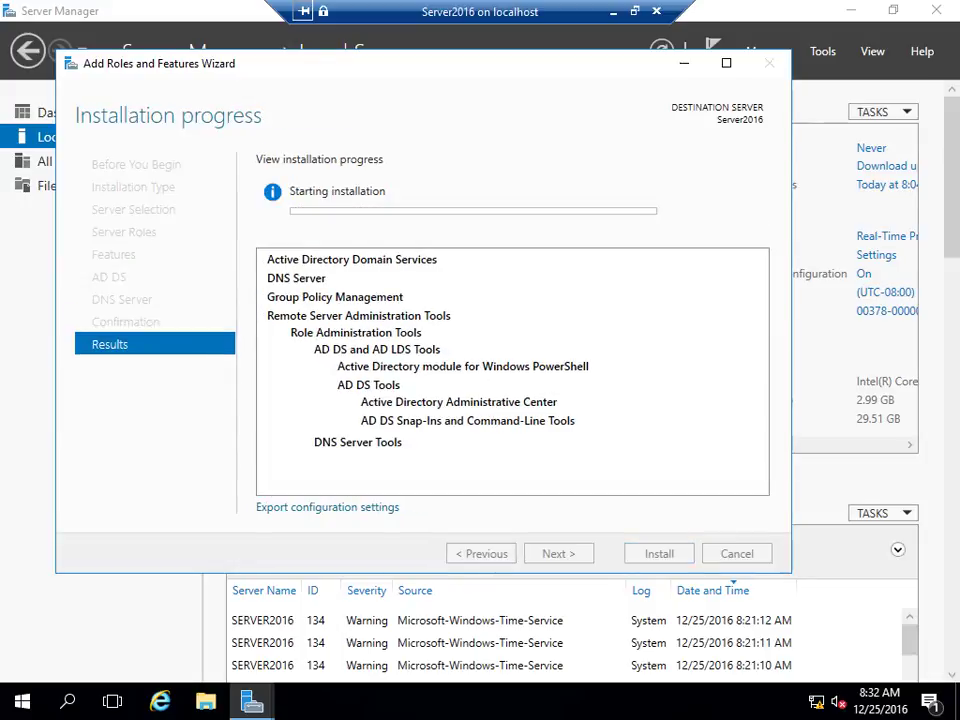
pyautogui.doubleClick(477, 9)
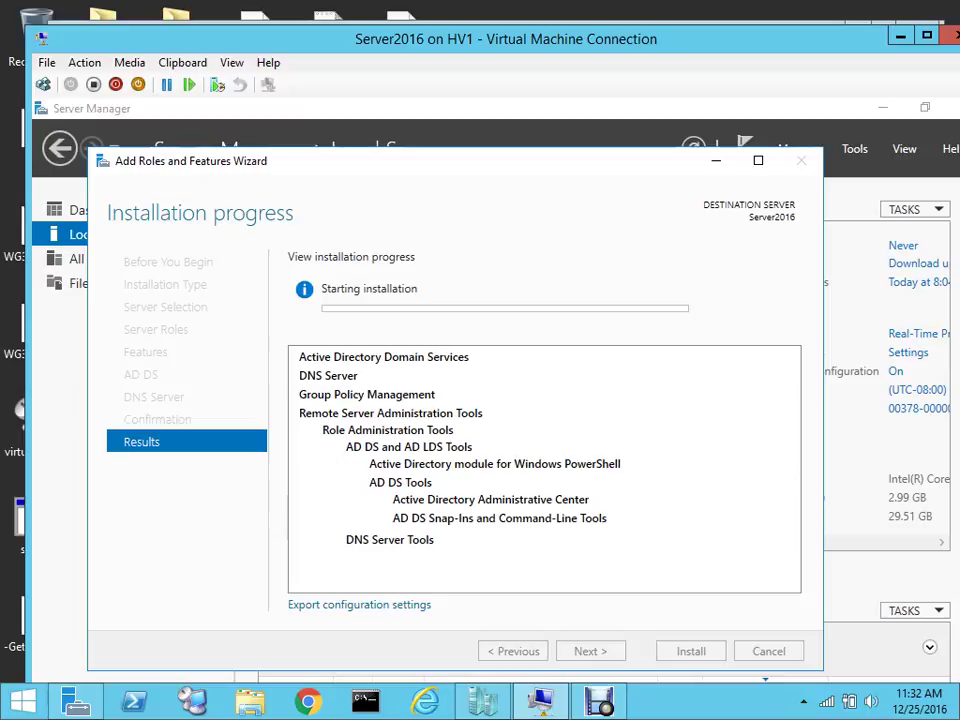
pyautogui.moveTo(599, 701)
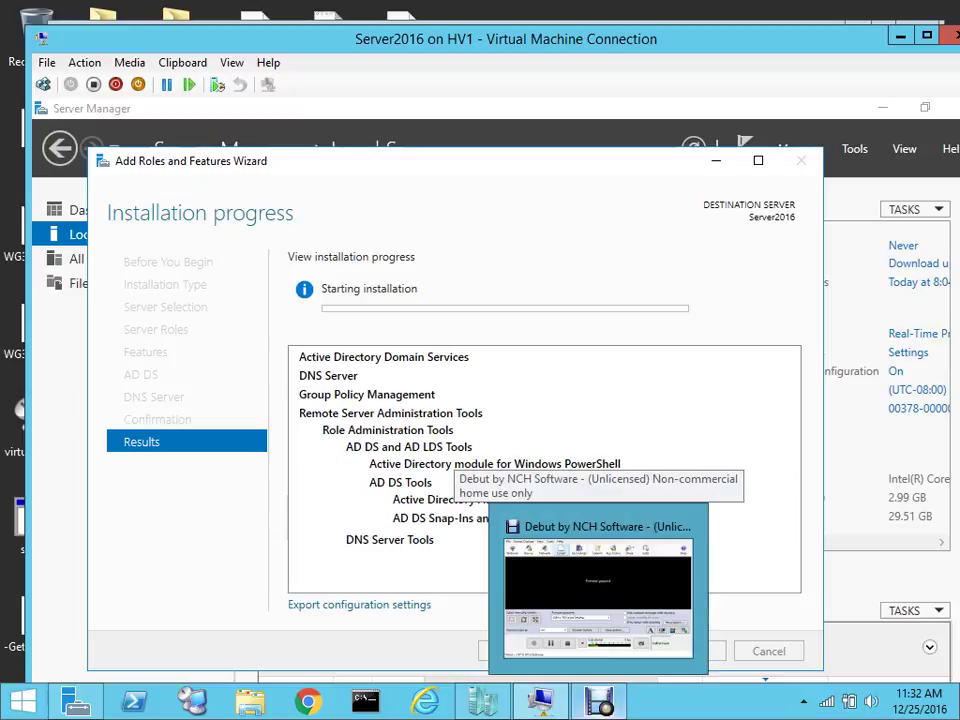
pyautogui.click(598, 592)
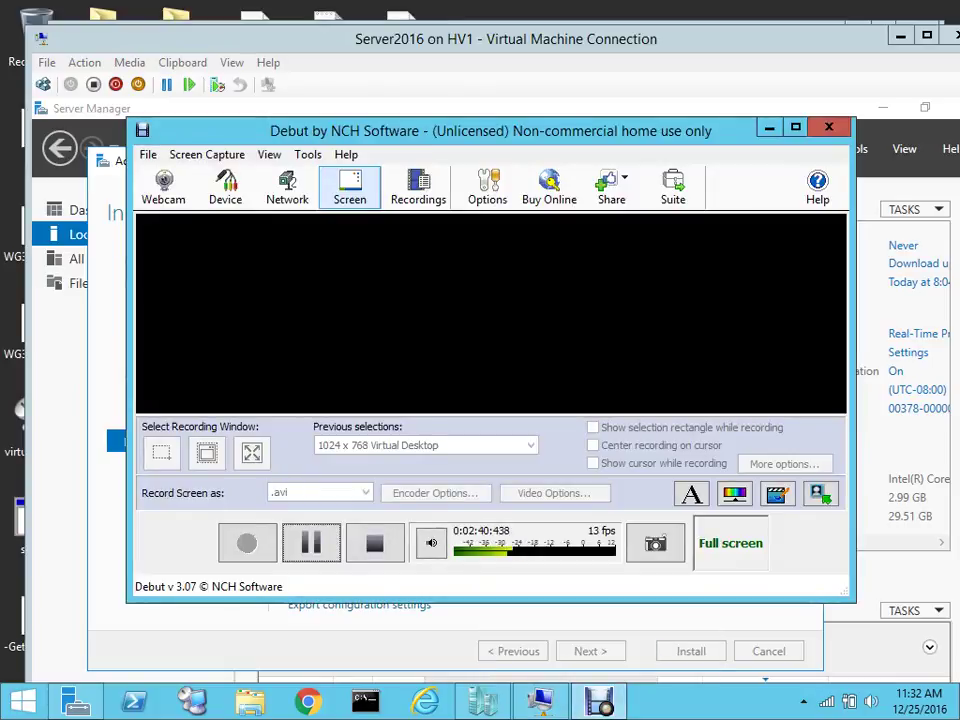
pyautogui.click(147, 154)
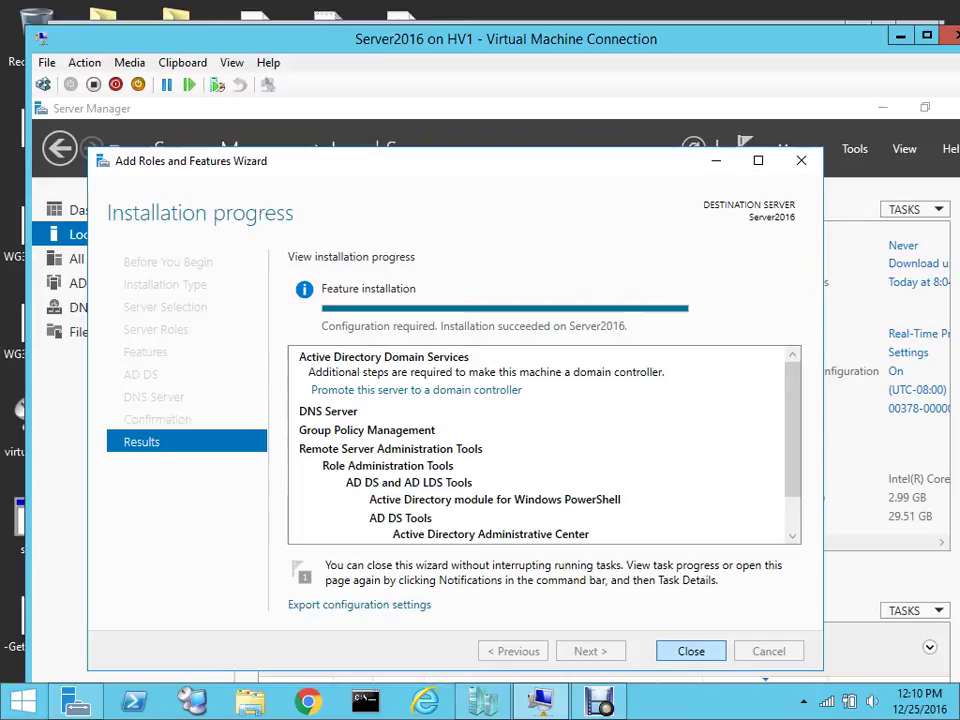
pyautogui.press('Return')
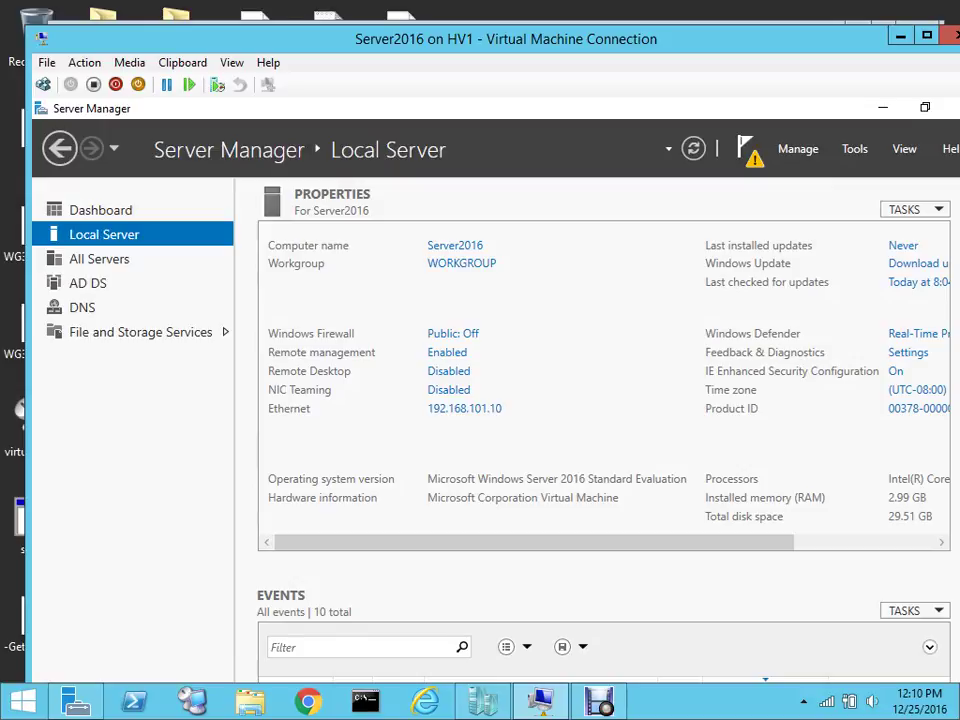
# From the notifications flag, choose 'Promote this server to a domain controller'
pyautogui.click(748, 150)
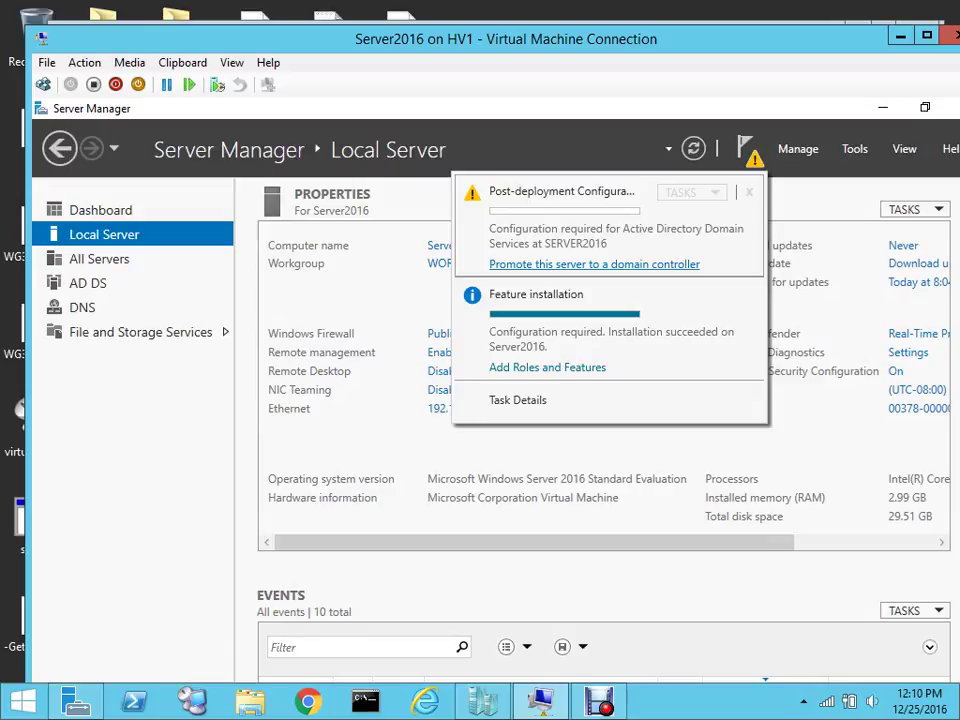
pyautogui.click(594, 264)
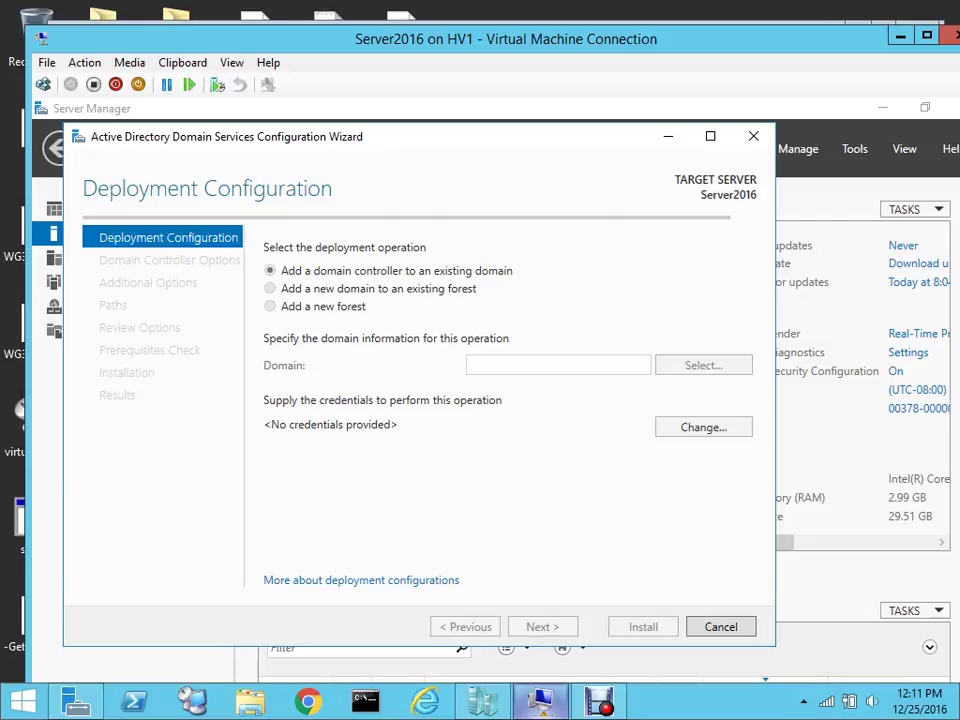
pyautogui.moveTo(598, 700)
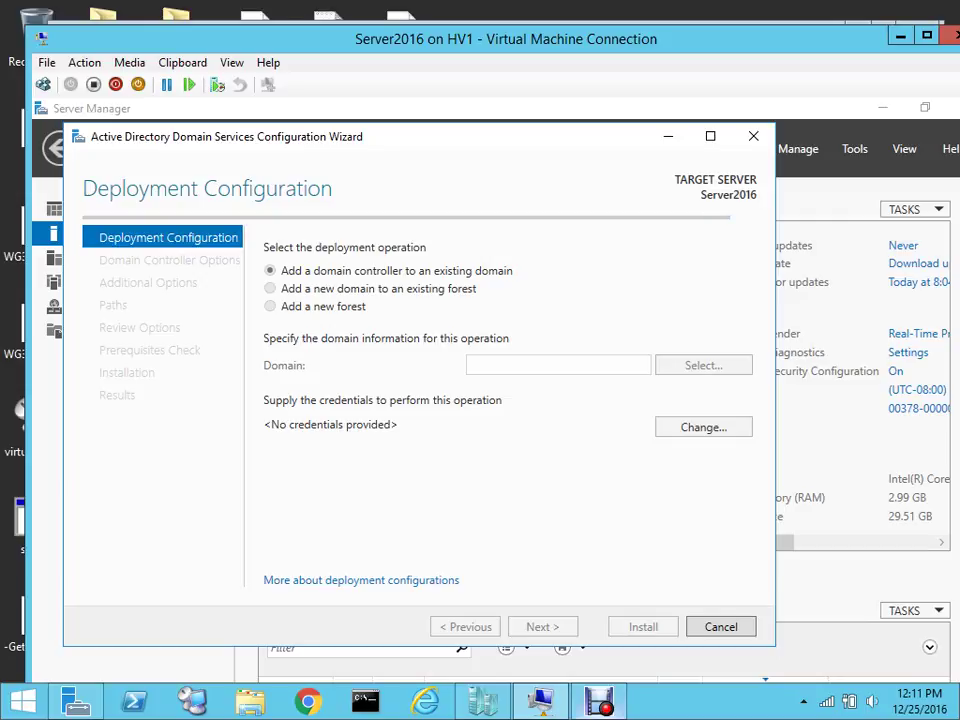
# Choose 'Add a new forest' with root domain name sharma.local and continue
pyautogui.click(598, 700)
pyautogui.press('alt')
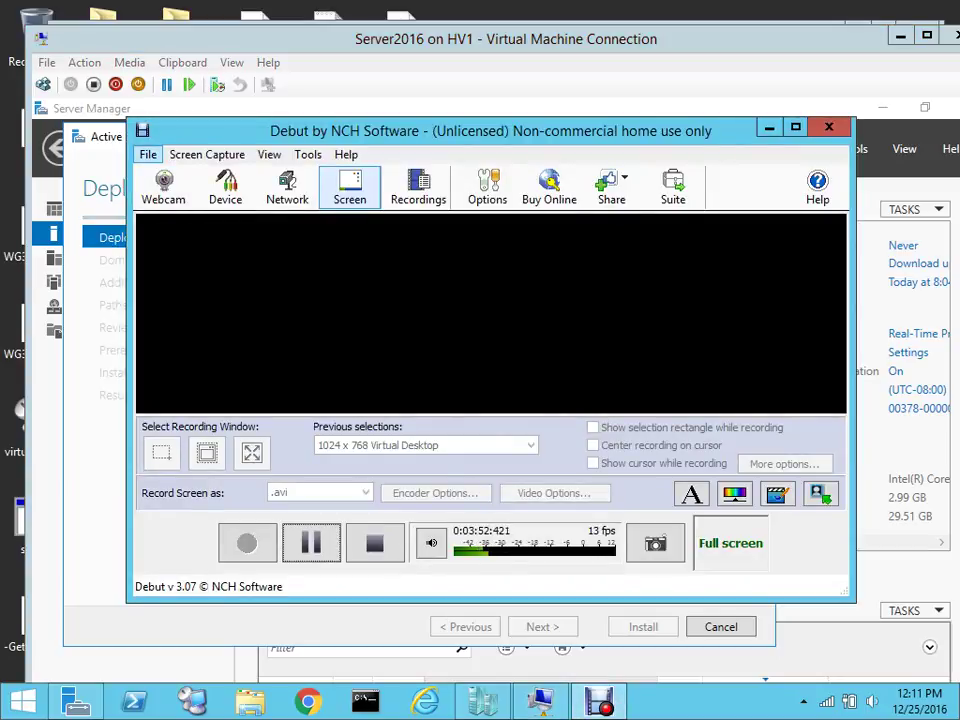
pyautogui.press('f')
pyautogui.press('Down')
pyautogui.press('Return')
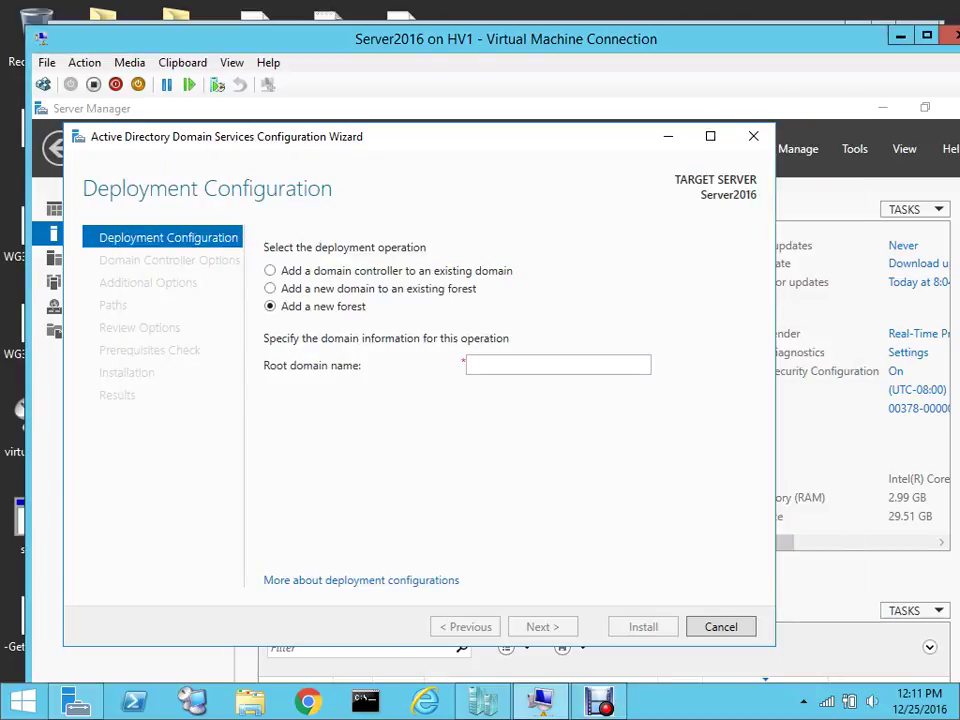
pyautogui.click(555, 365)
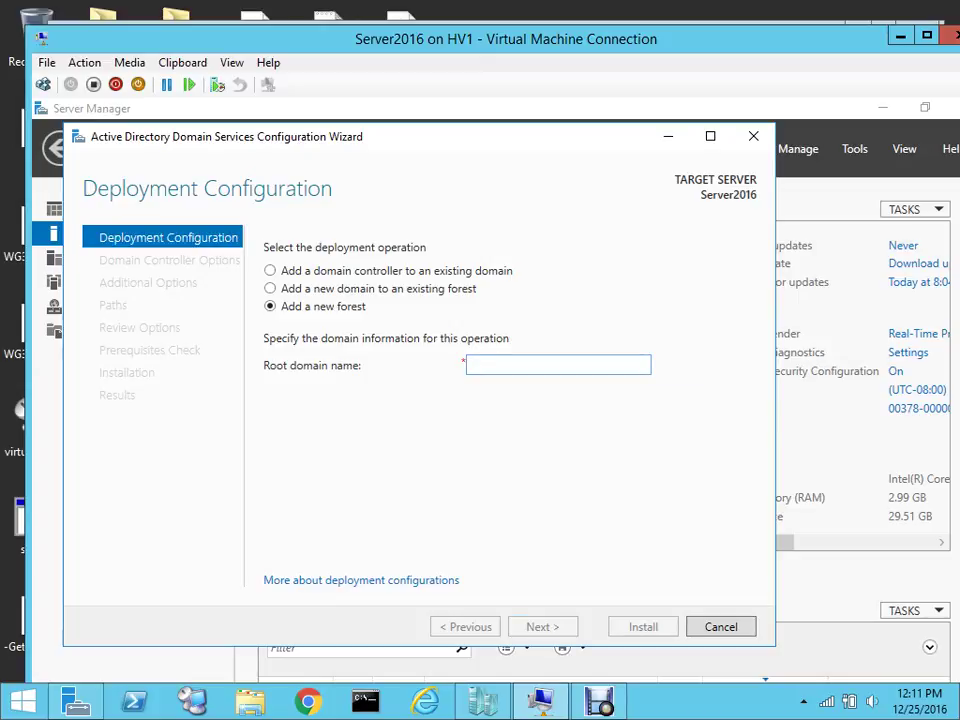
pyautogui.write('sharma.local')
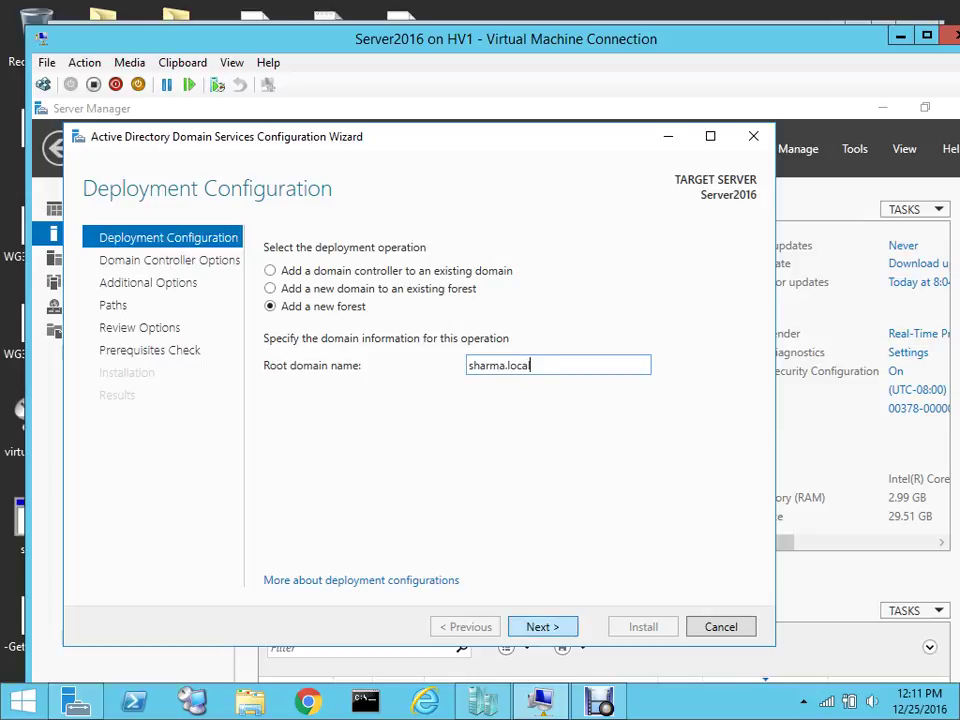
pyautogui.press('Return')
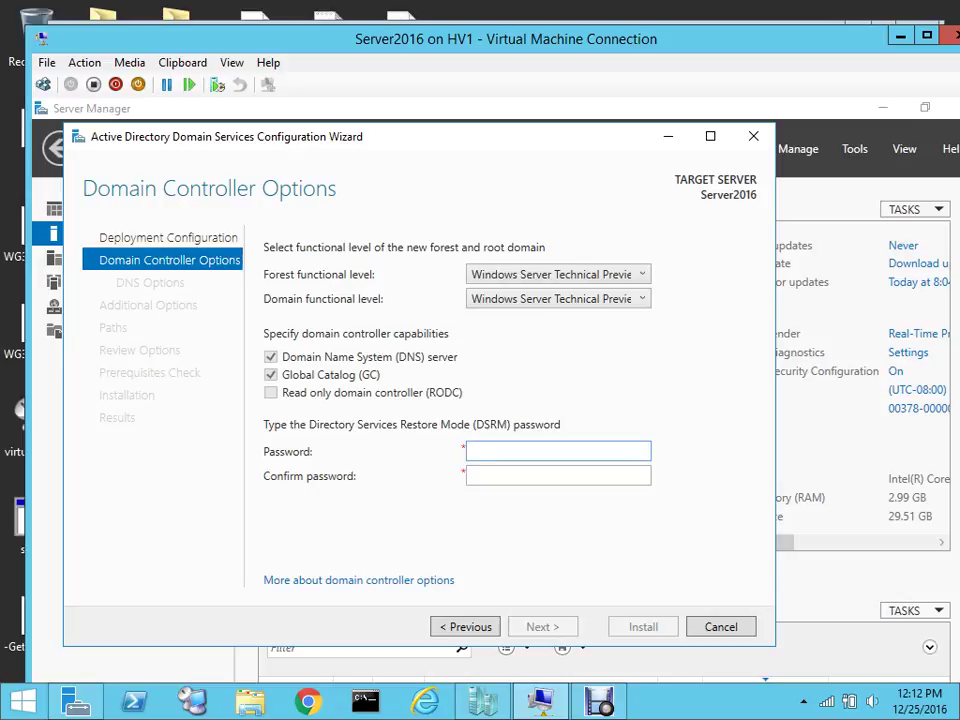
# Enter and confirm the Directory Services Restore Mode password
pyautogui.write('@ssw0rd')
pyautogui.press('Tab')
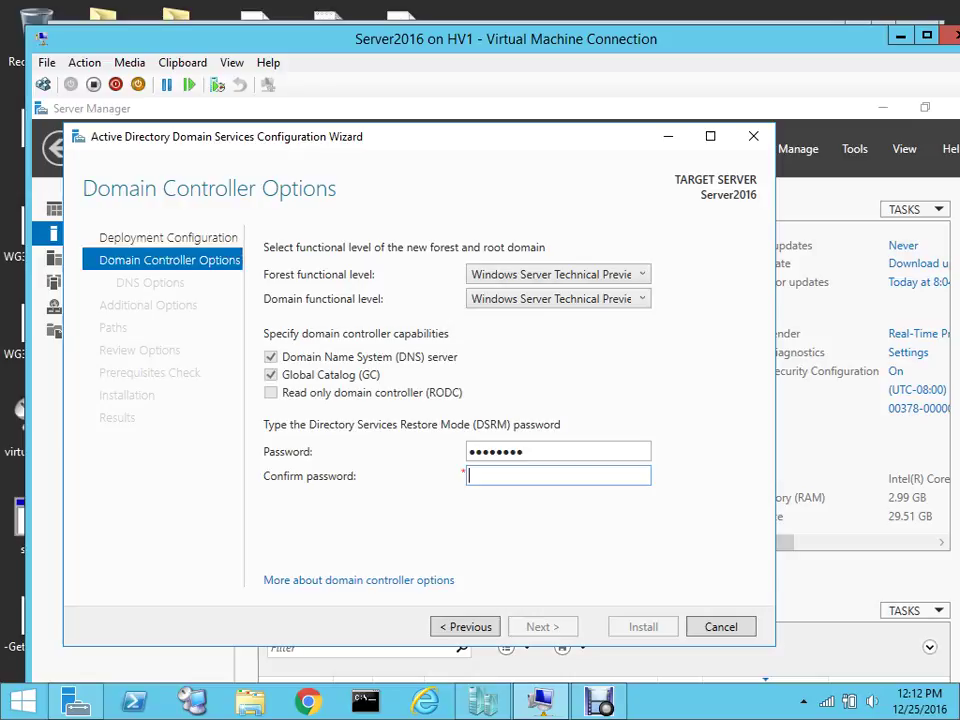
pyautogui.write('P@ssw0rd')
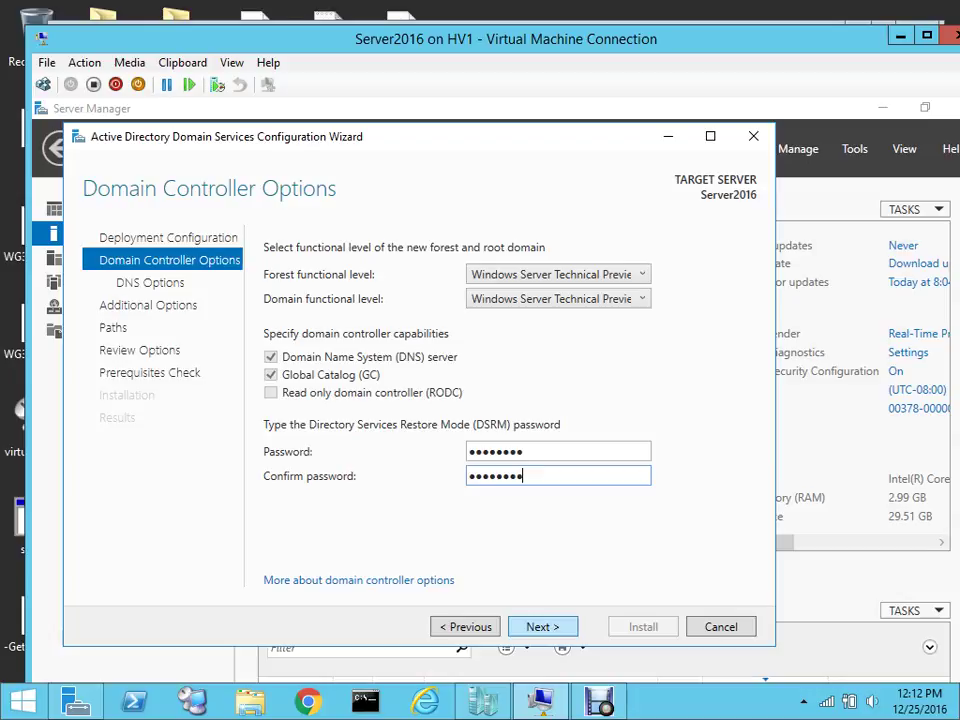
# Set both forest and domain functional levels to Windows Server 2008 R2 and continue
pyautogui.click(557, 274)
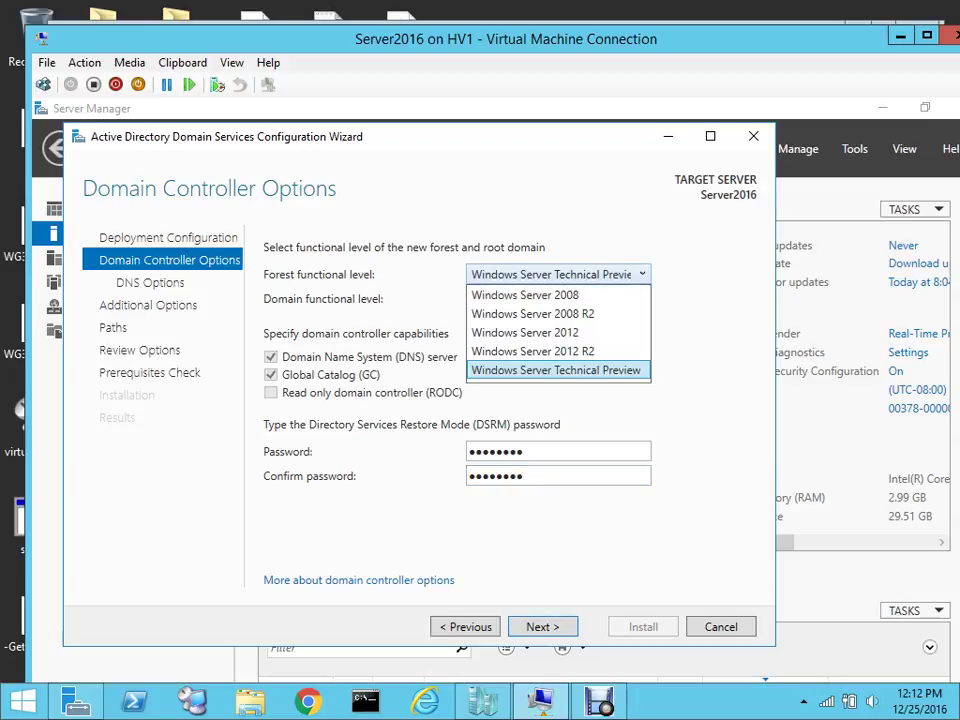
pyautogui.press('Home')
pyautogui.press('Down')
pyautogui.press('Tab')
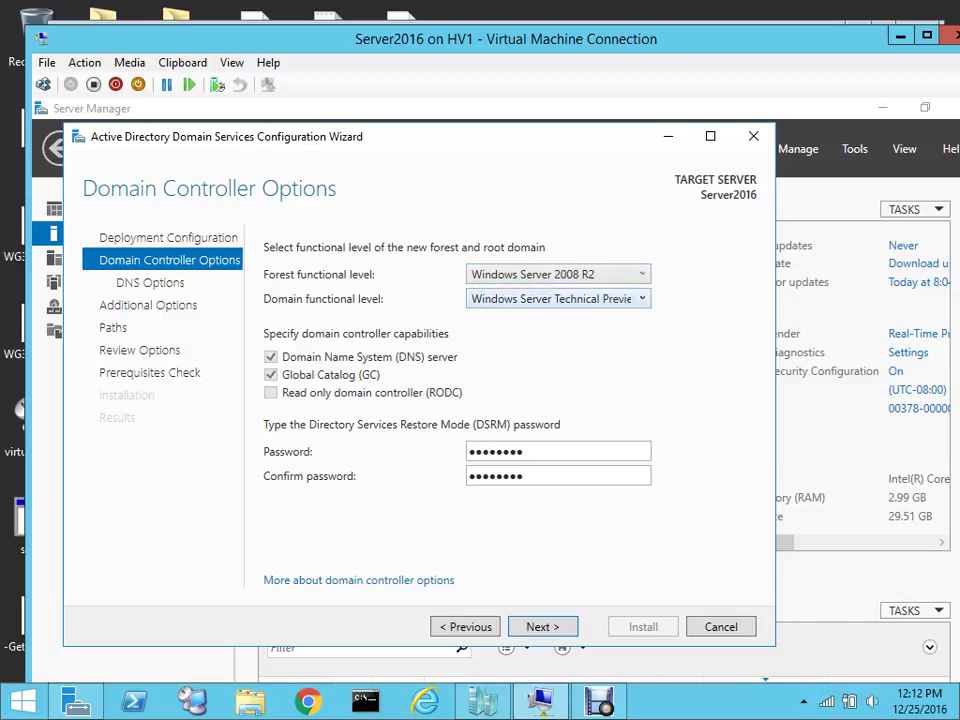
pyautogui.hotkey('alt', 'Down')
pyautogui.press('Home')
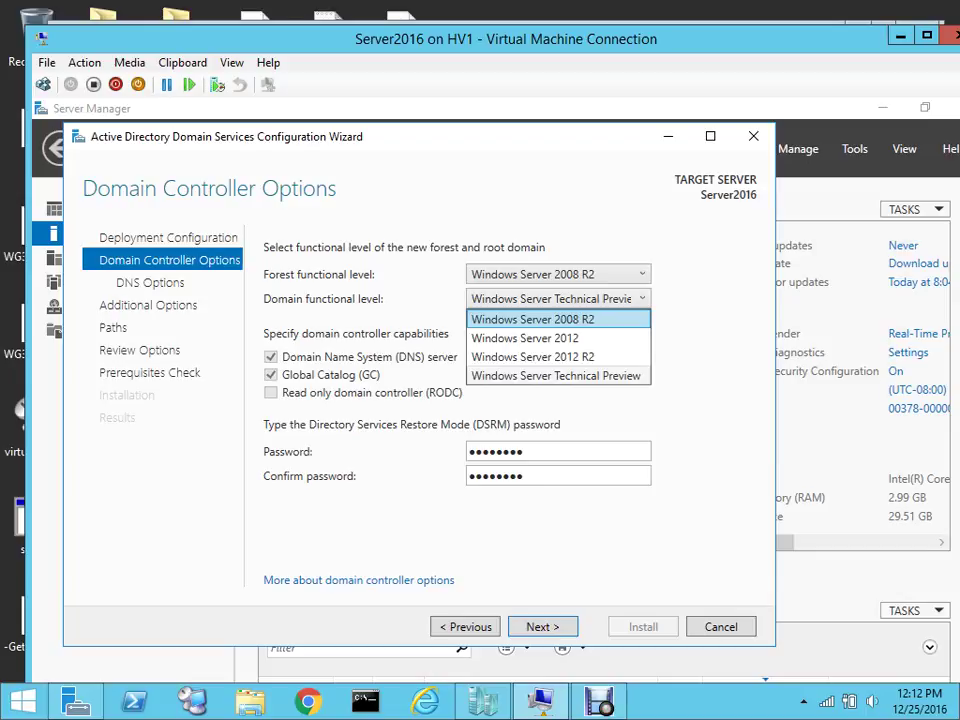
pyautogui.press('Return')
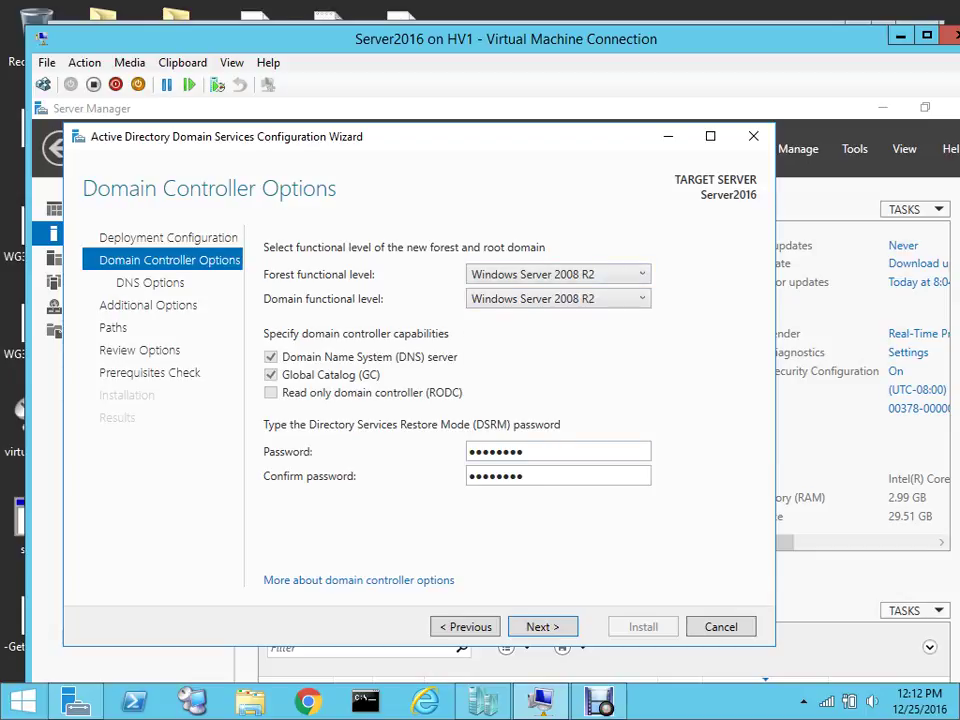
pyautogui.press('Return')
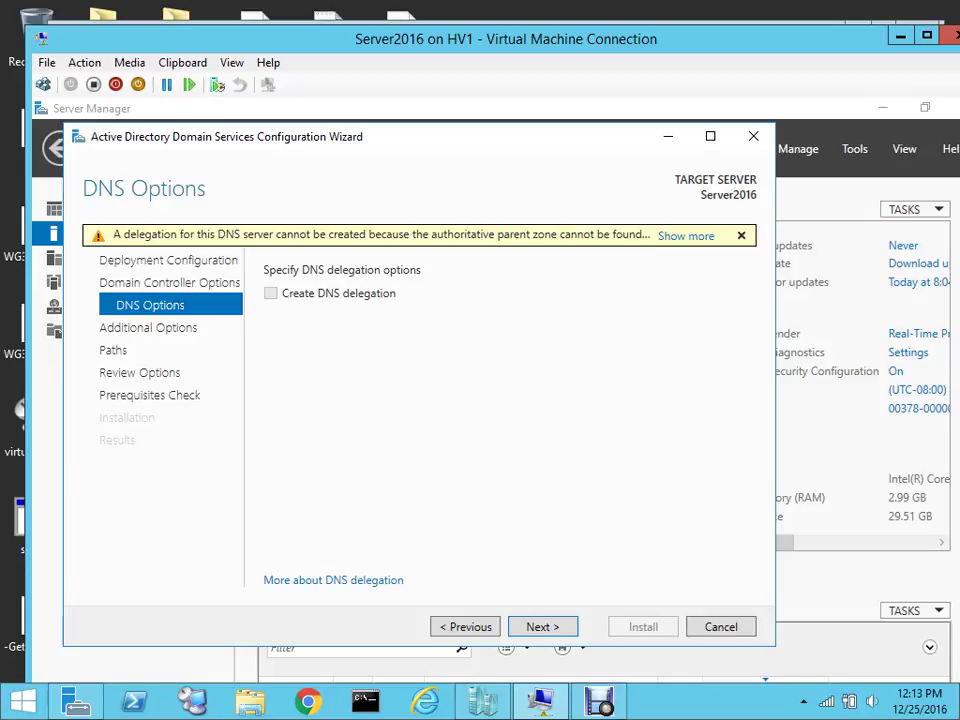
# Continue without DNS delegation and accept the NetBIOS domain name SHARMA
pyautogui.press('Return')
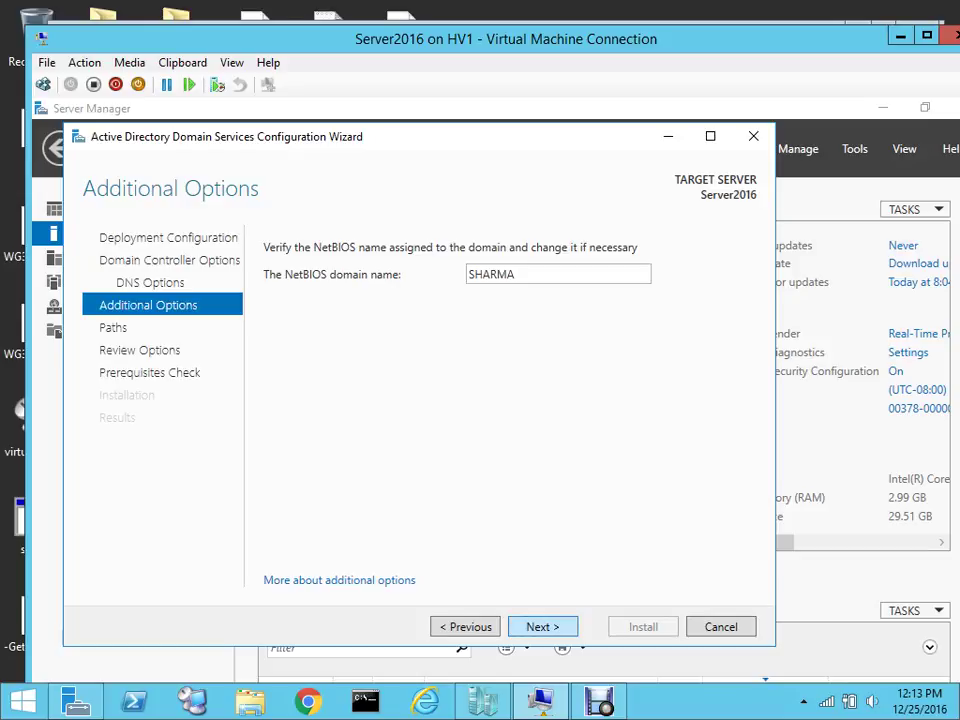
pyautogui.press('Return')
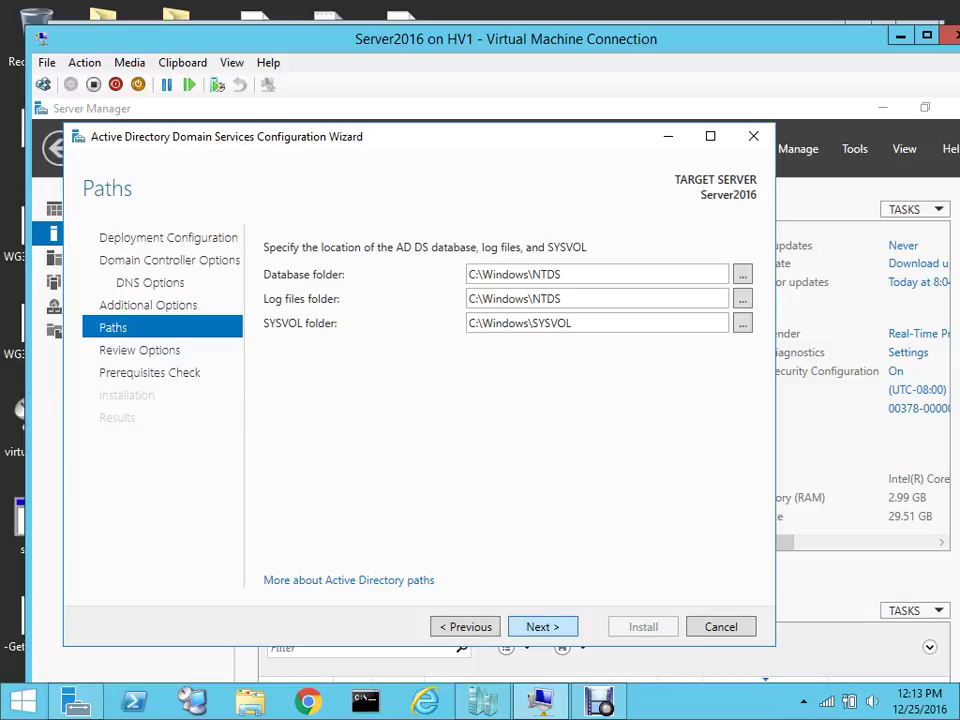
# Accept C:\Windows\NTDS and C:\Windows\SYSVOL paths, then proceed past the options review
pyautogui.press('Return')
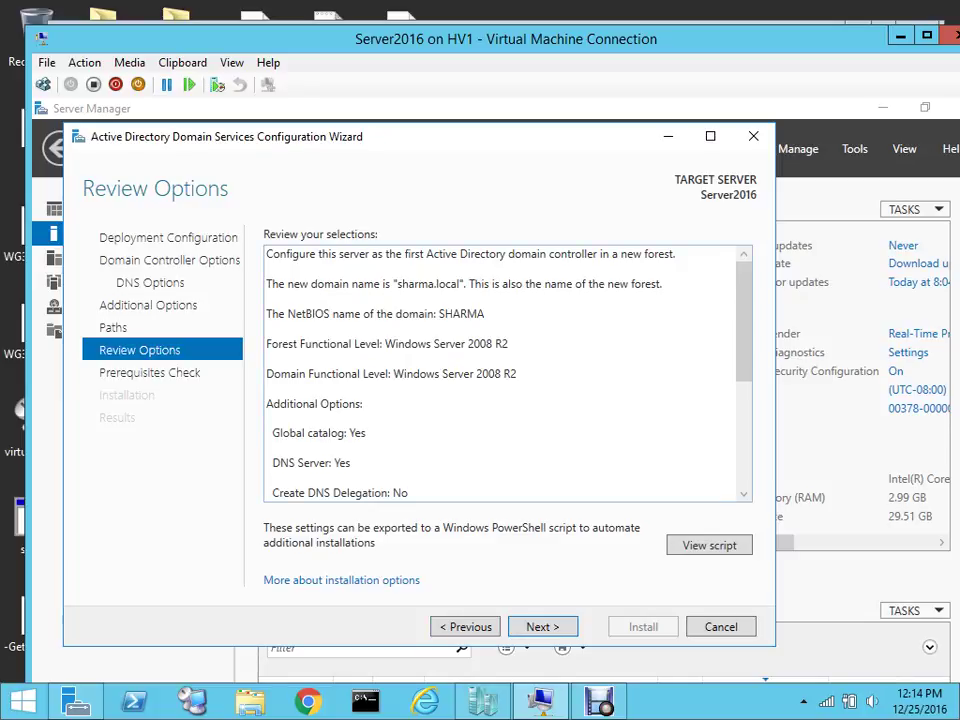
pyautogui.press('Return')
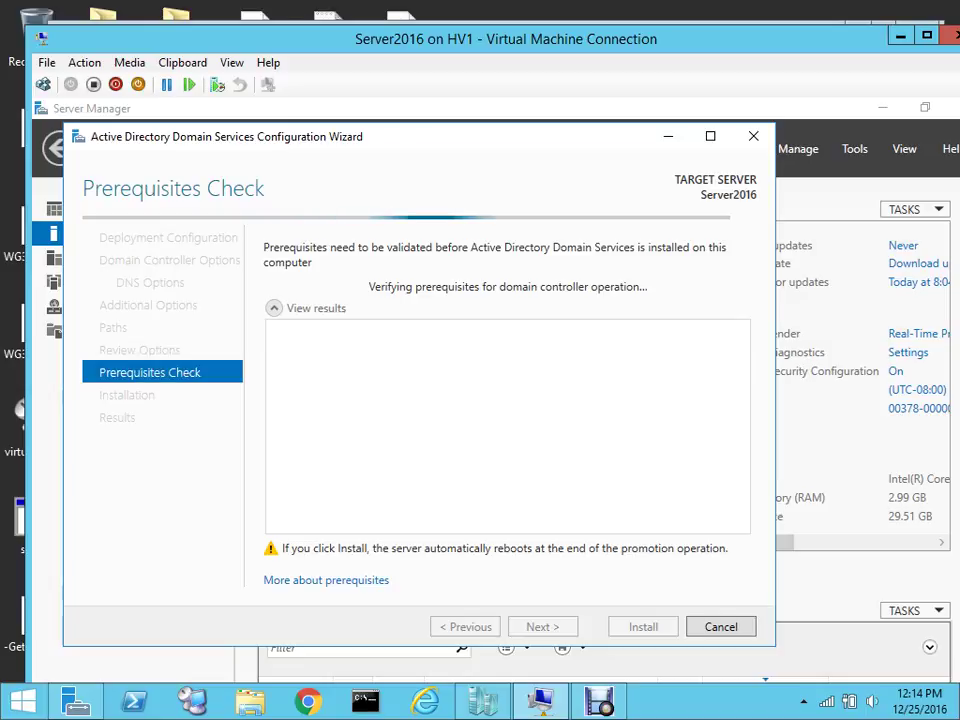
# With all prerequisites passed, install AD DS so the server begins restarting
pyautogui.hotkey('ctrl', 'f11')
pyautogui.press('alt')
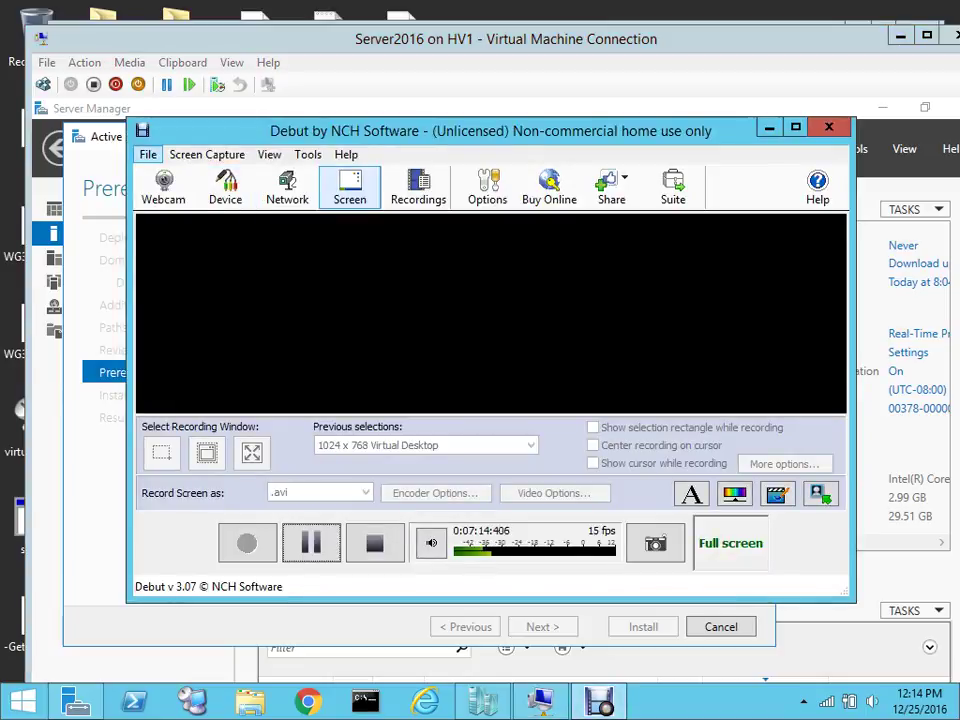
pyautogui.press('f')
pyautogui.press('Down')
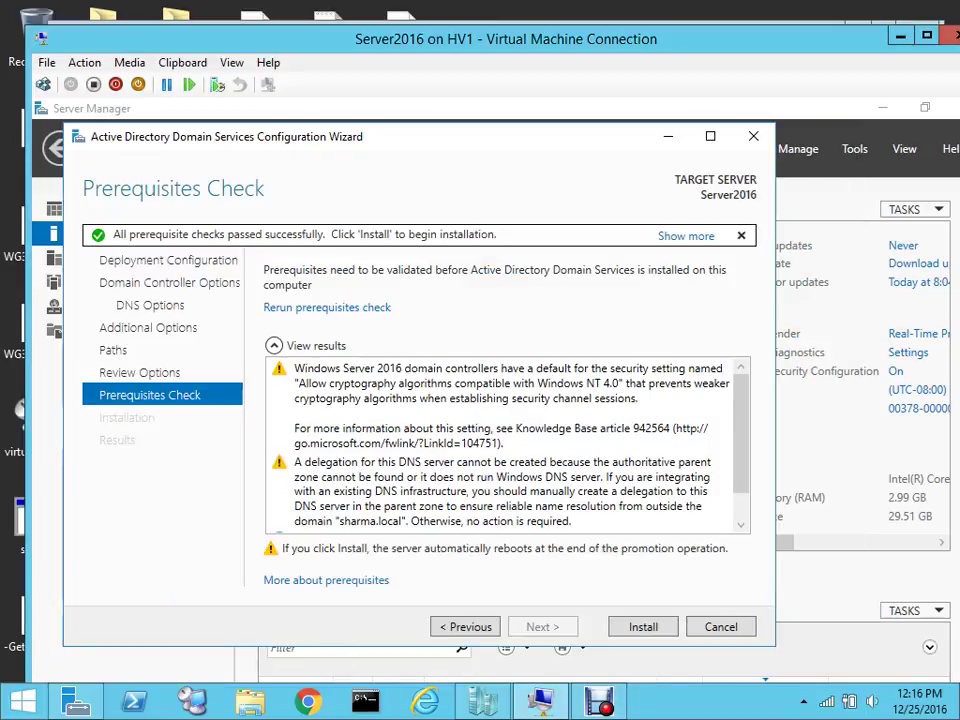
pyautogui.press('Return')
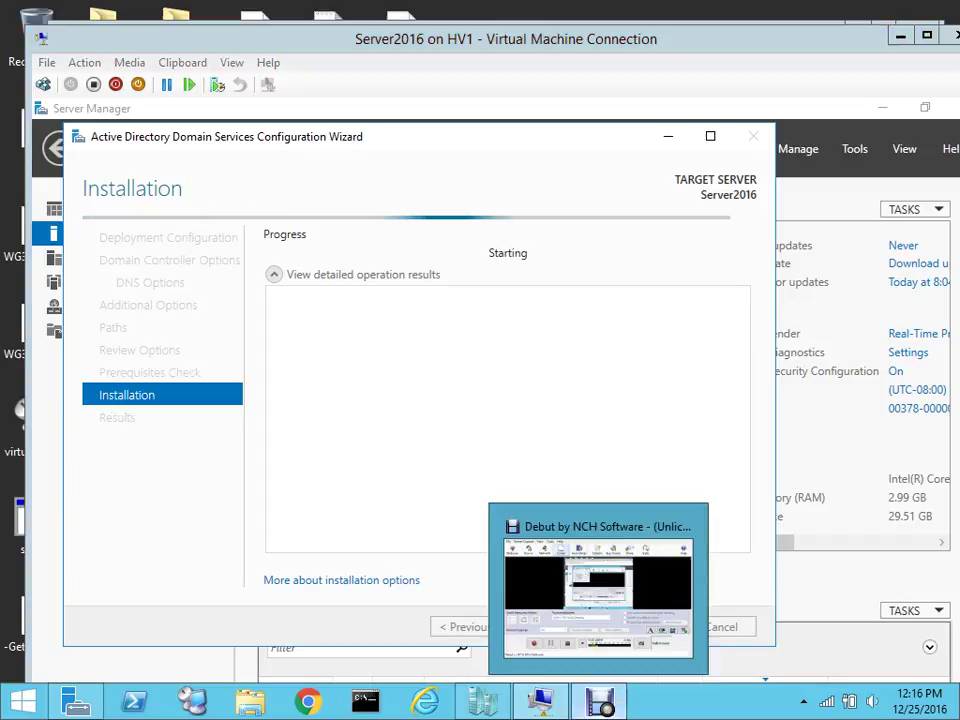
pyautogui.click(598, 702)
pyautogui.hotkey('alt', 'f')
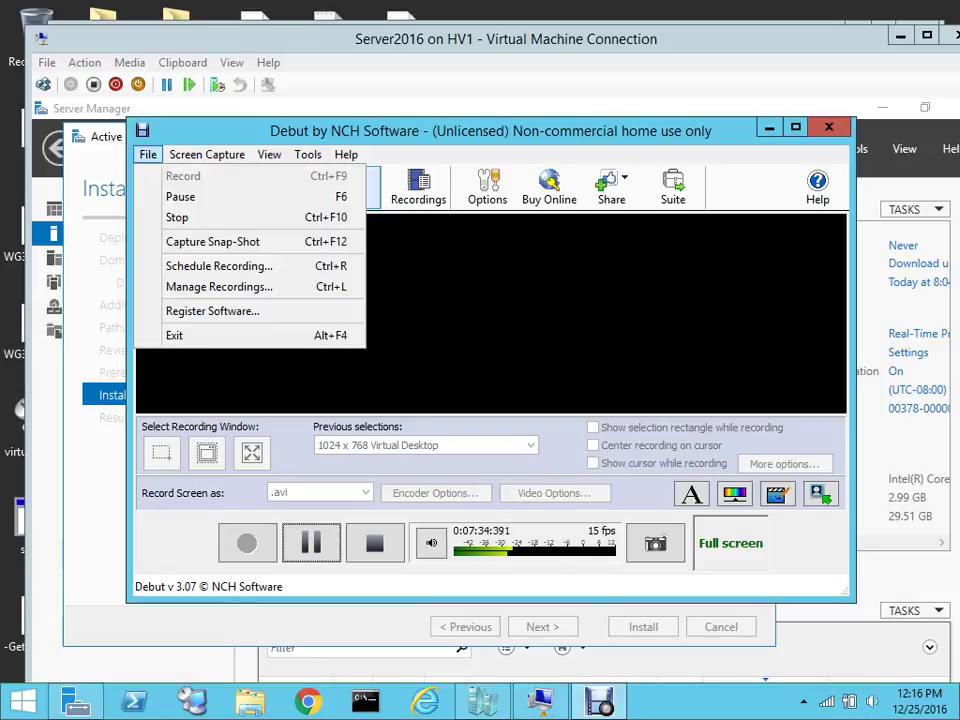
pyautogui.press('Down')
# Let Server2016 shut down its services and reboot after the domain controller promotion
pyautogui.press('Return')
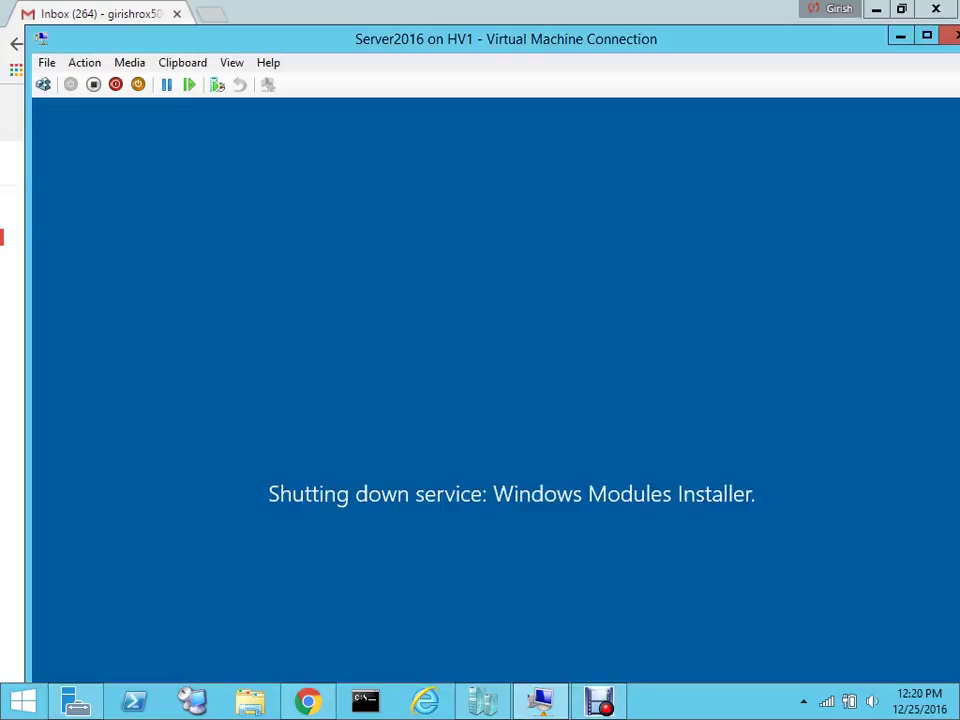